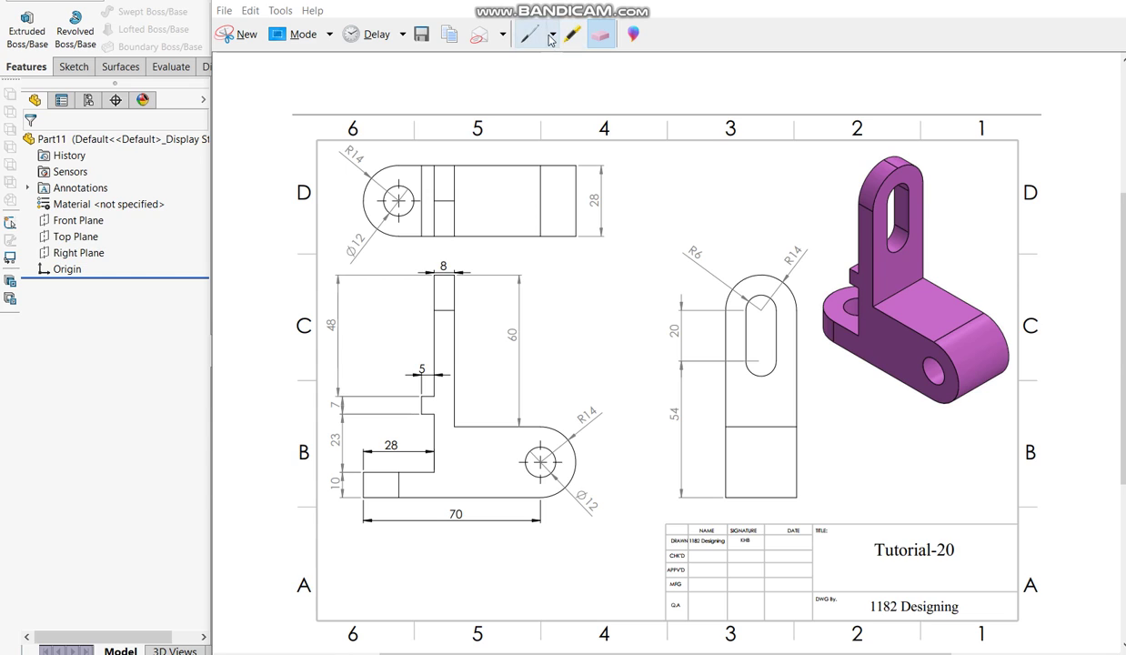
Mark the 70, 5 and Ø12 dimensions in red on the reference drawing, then close it
left_click(532, 51)
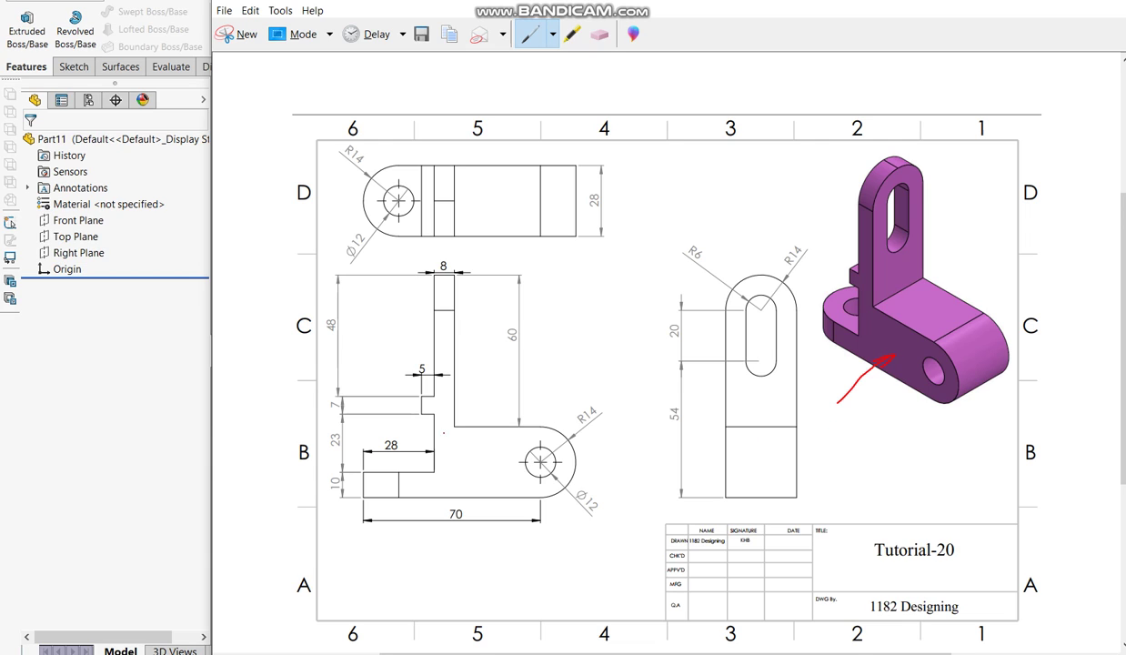
left_click_drag(432, 512, 471, 513)
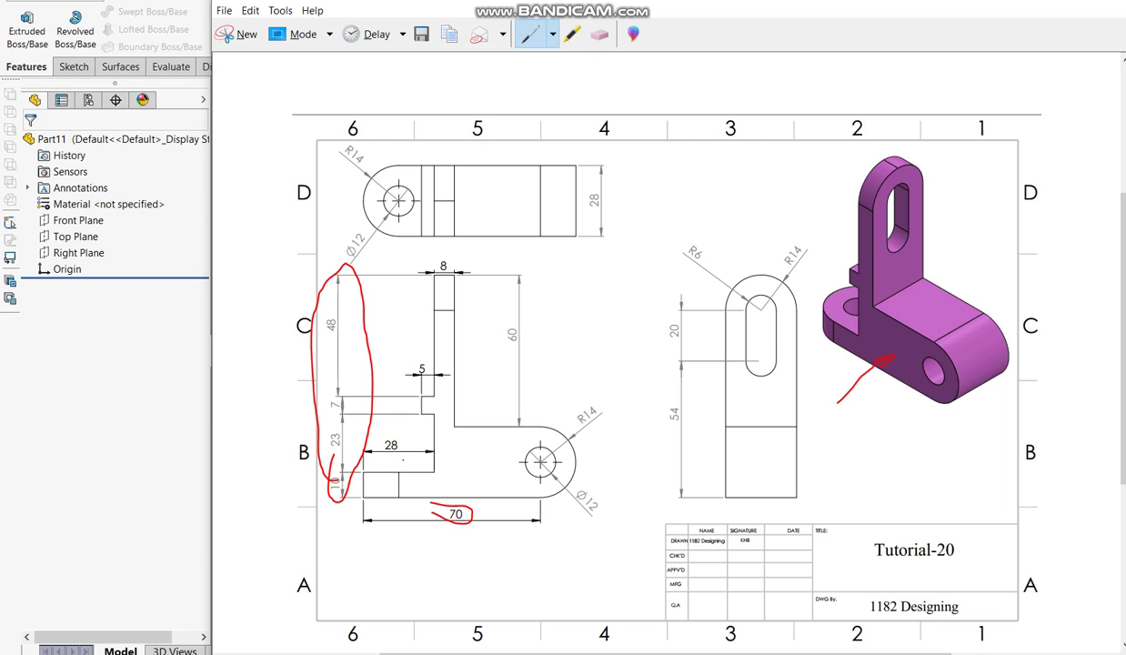
left_click_drag(418, 344, 419, 382)
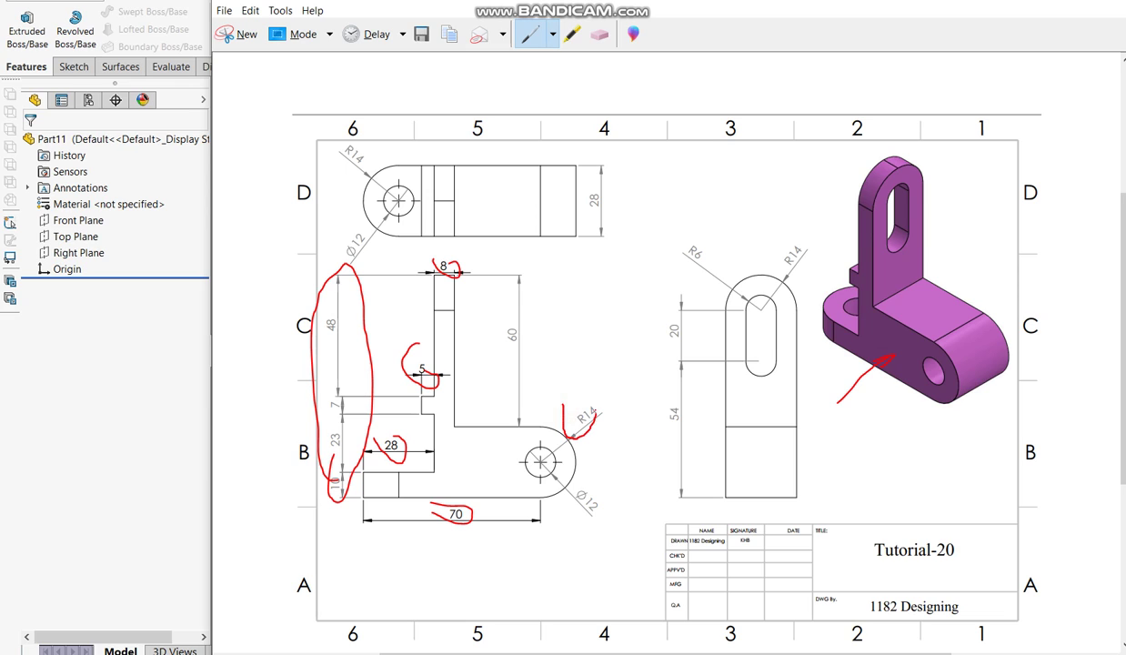
left_click_drag(570, 460, 547, 521)
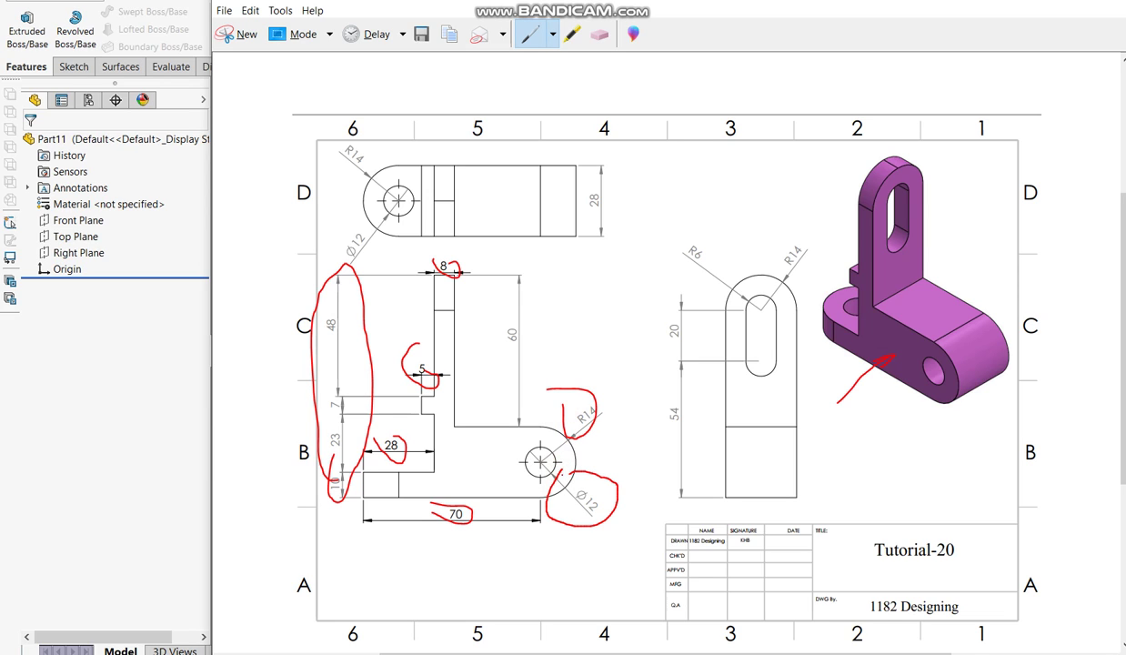
left_click(46, 413)
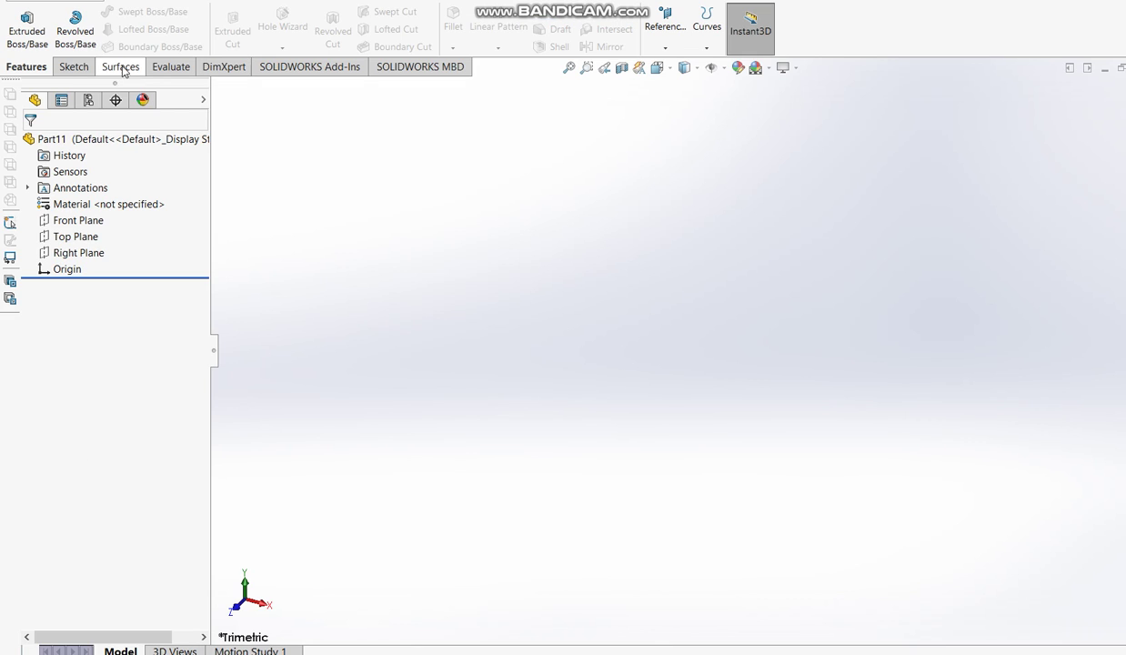
Start an Extruded Boss/Base sketch on the Front Plane with the Circle tool
left_click(26, 29)
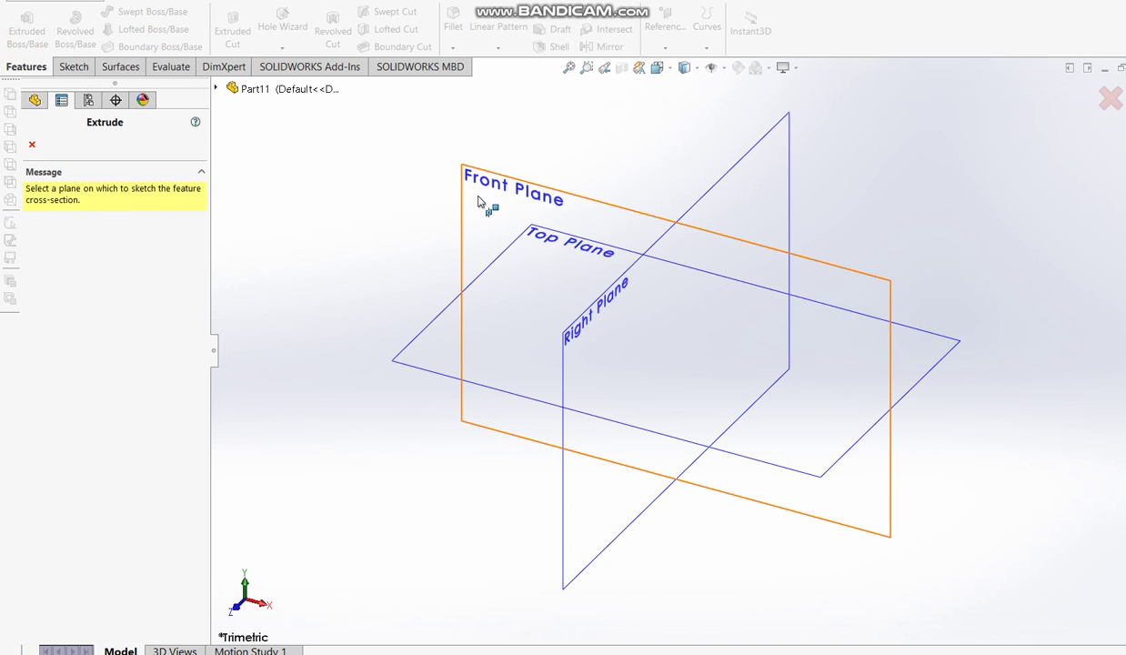
left_click(478, 202)
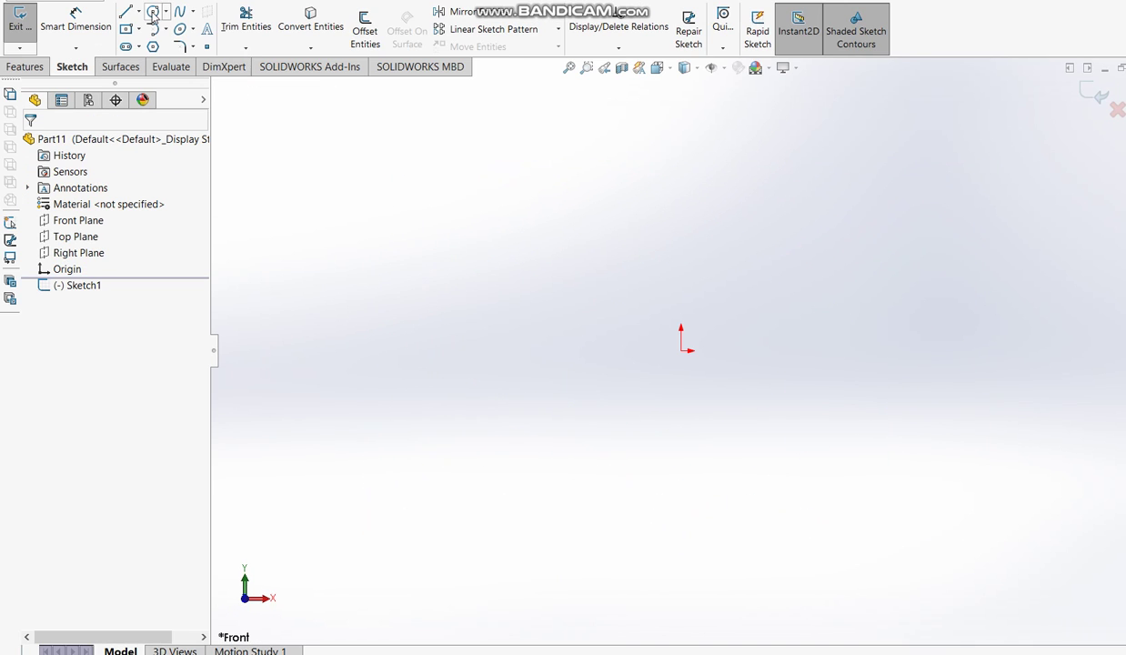
left_click(152, 11)
left_click(702, 370)
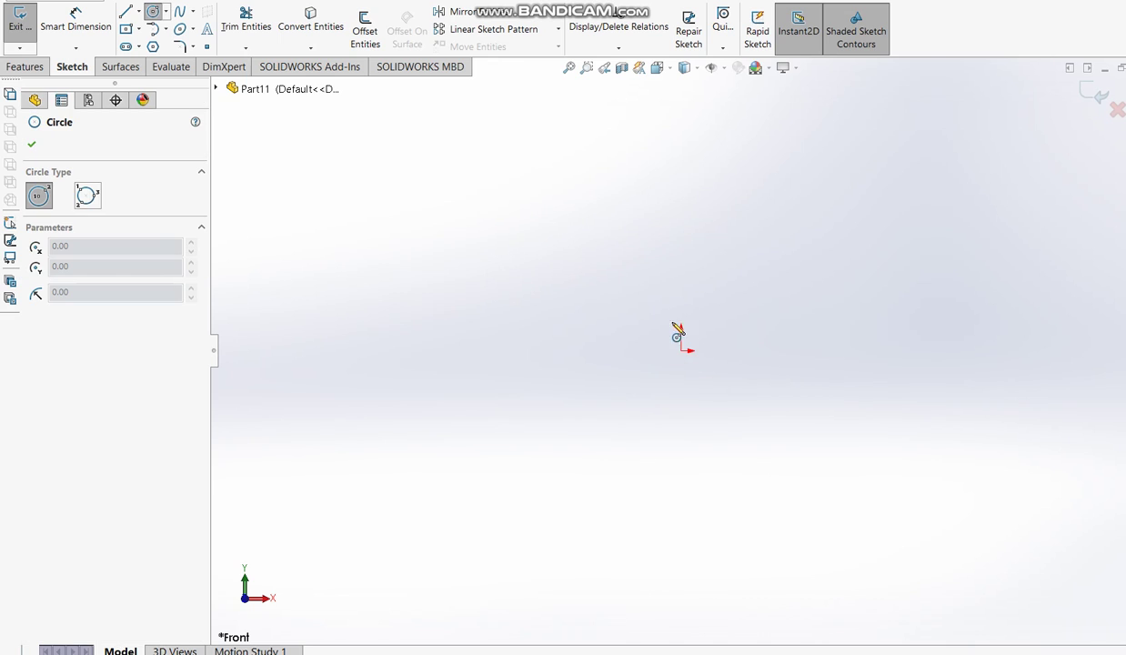
Draw a small inner circle and a larger outer circle, both centred on the origin
left_click(681, 351)
left_click(693, 302)
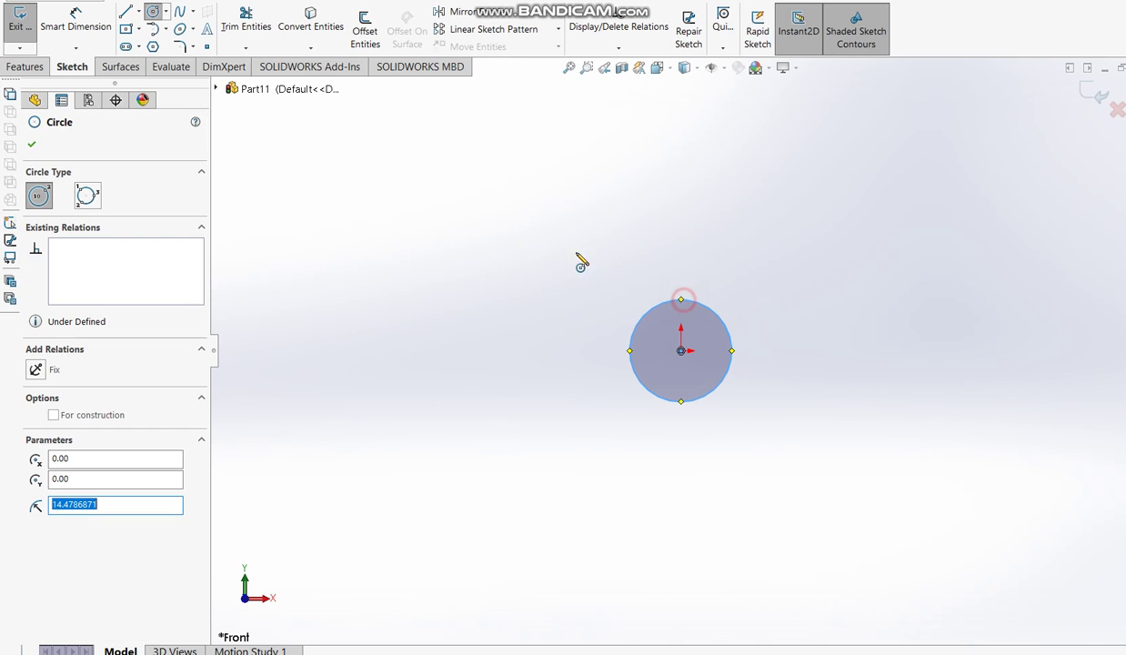
left_click(681, 350)
left_click(589, 302)
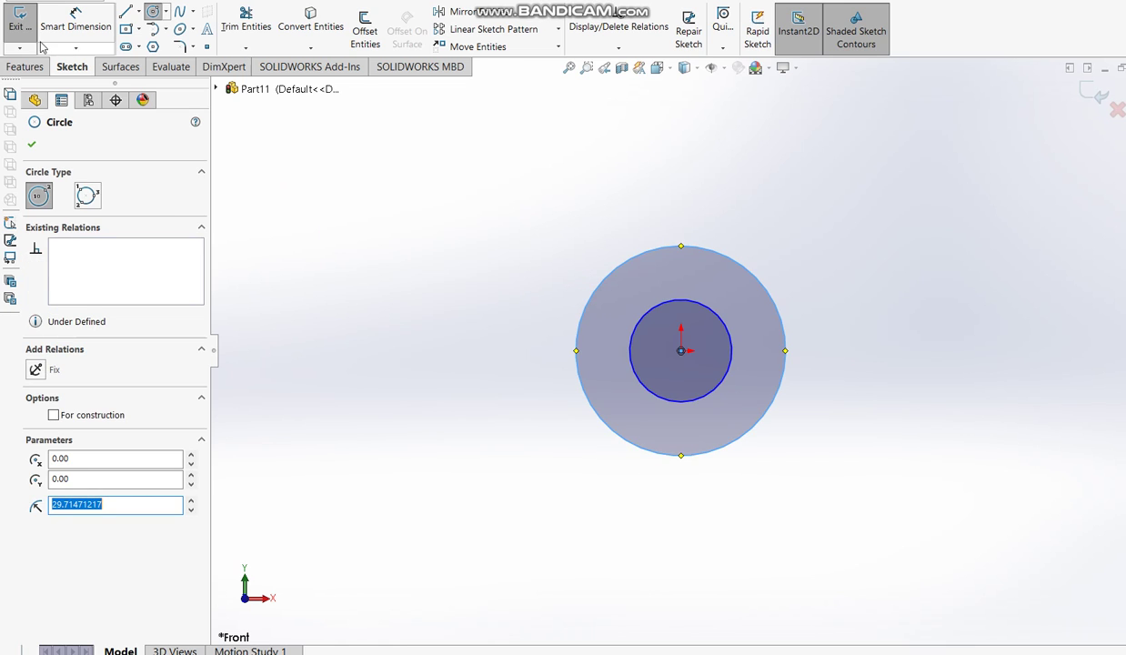
left_click(91, 25)
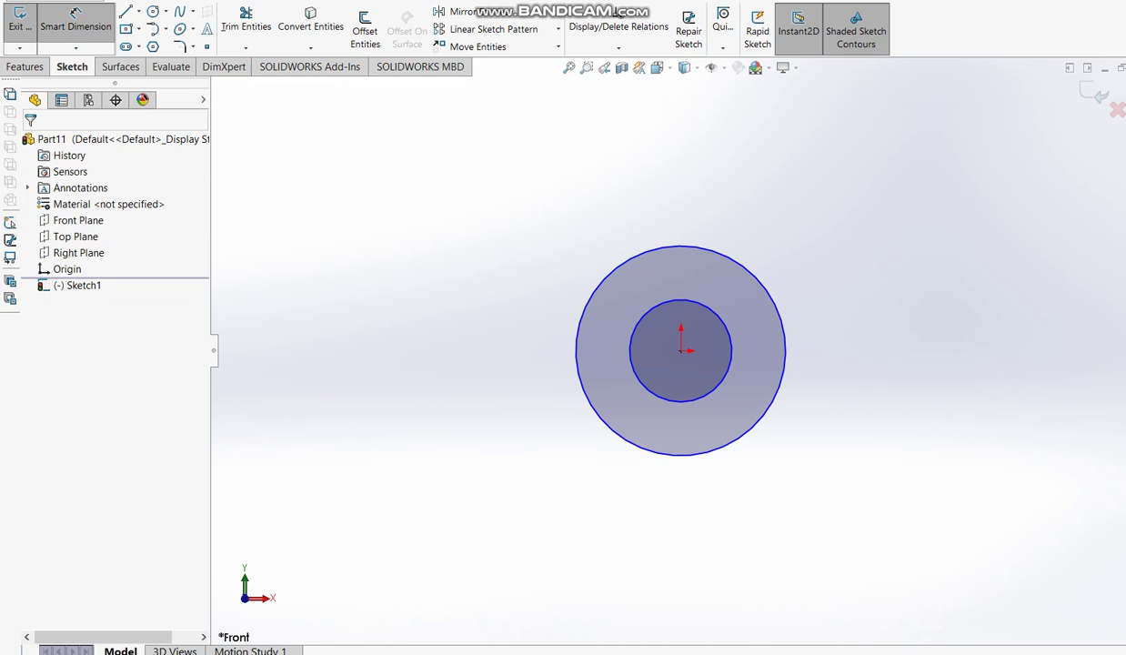
Dimension the inner circle to 12 and the outer circle to 14*2 (Ø28)
left_click(706, 398)
left_click(834, 382)
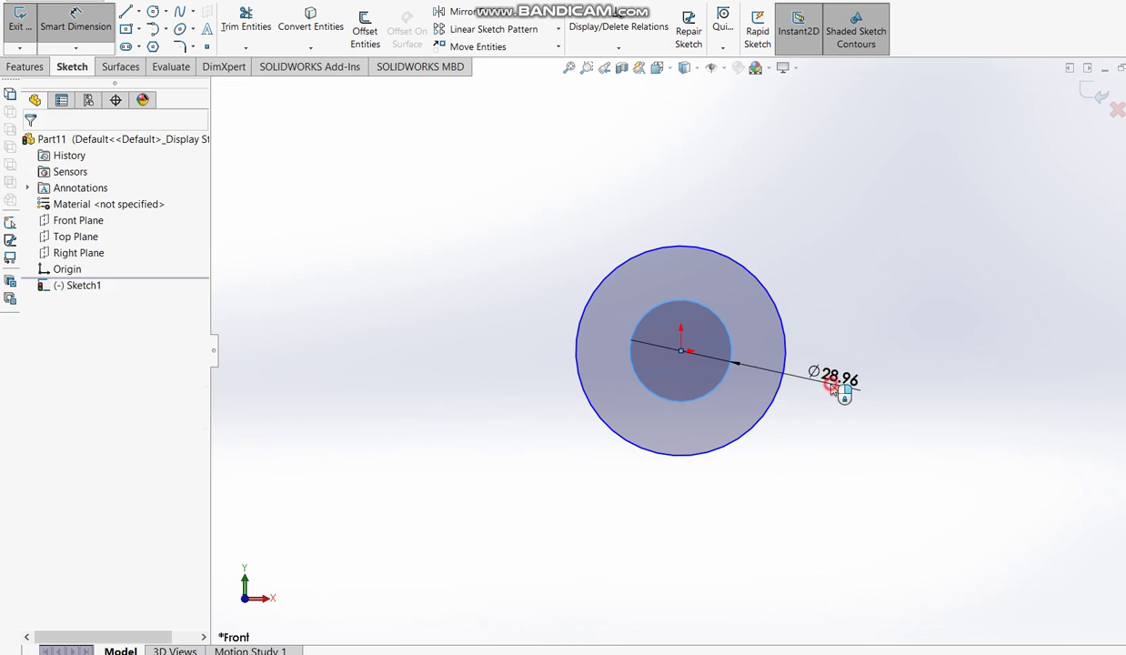
type("12")
key("Return")
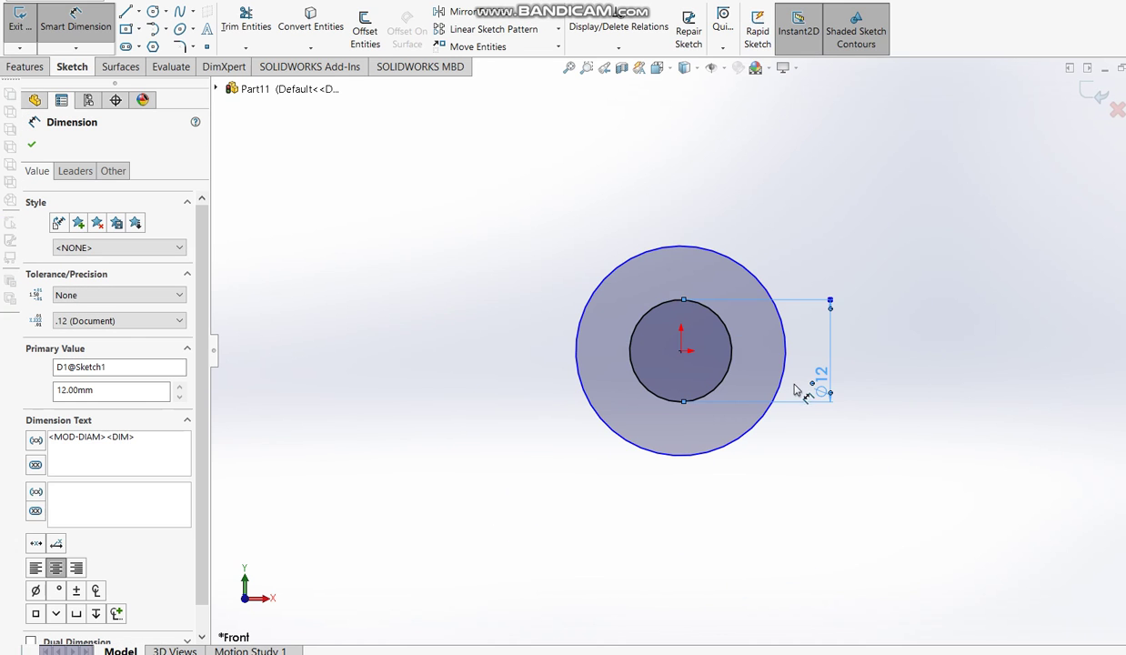
left_click(788, 342)
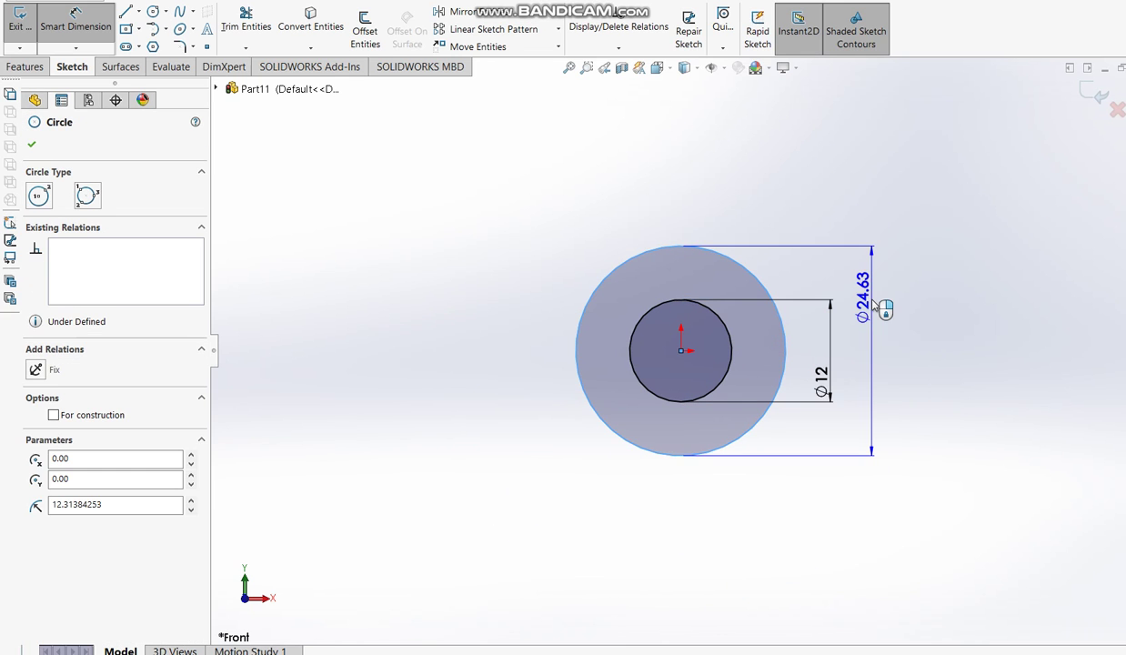
left_click(875, 301)
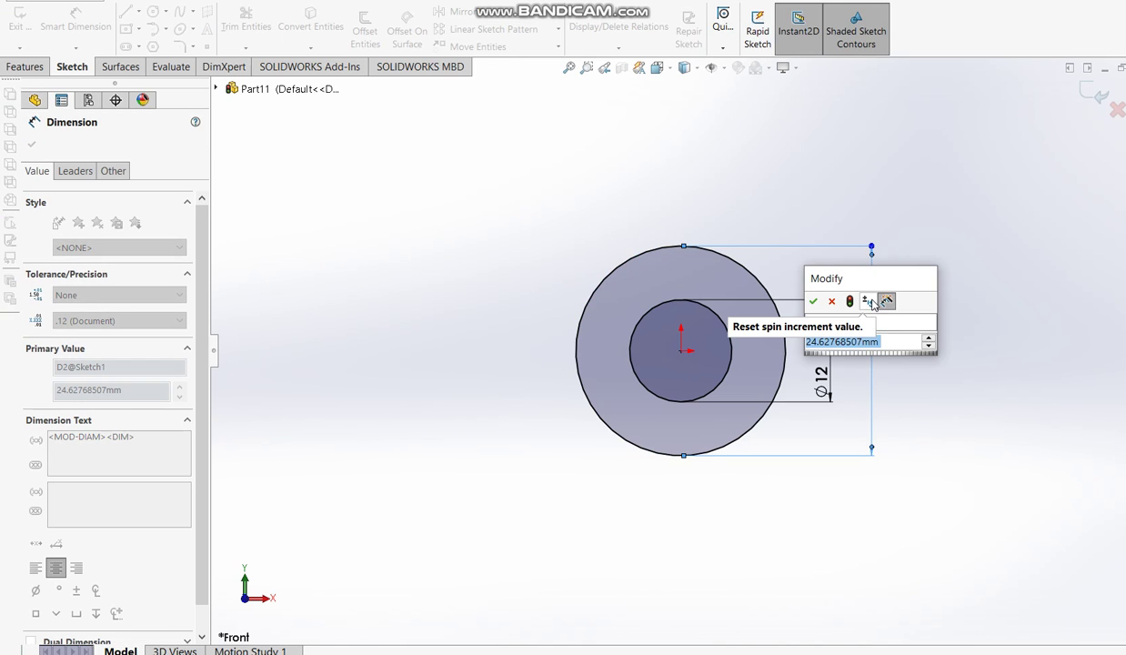
type("14*2")
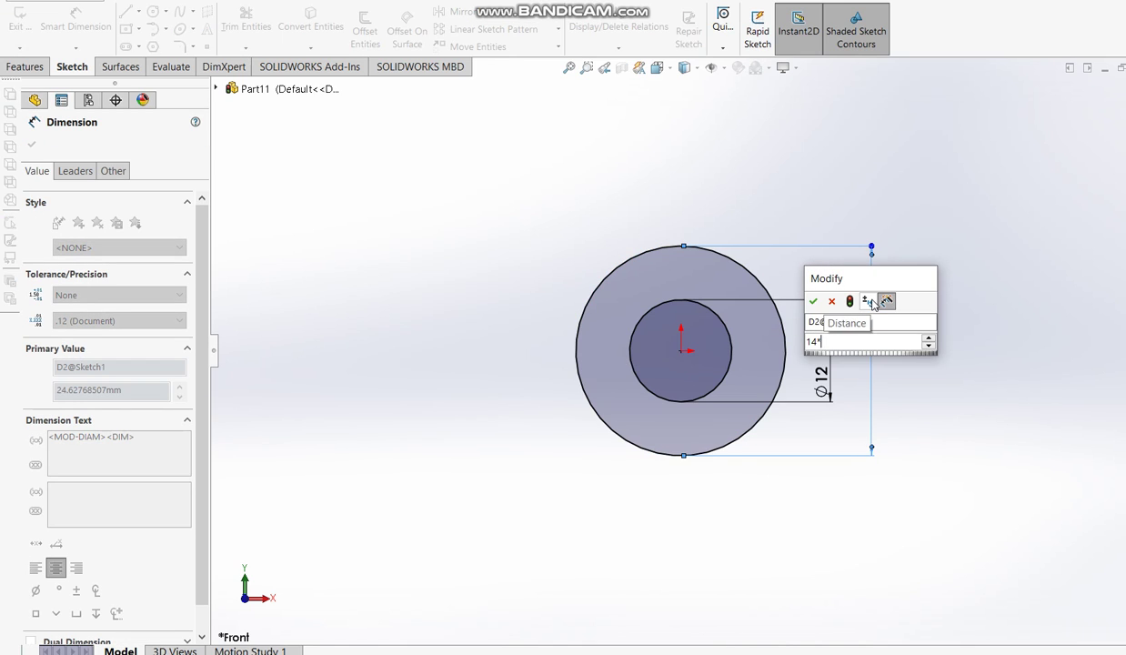
key("Return")
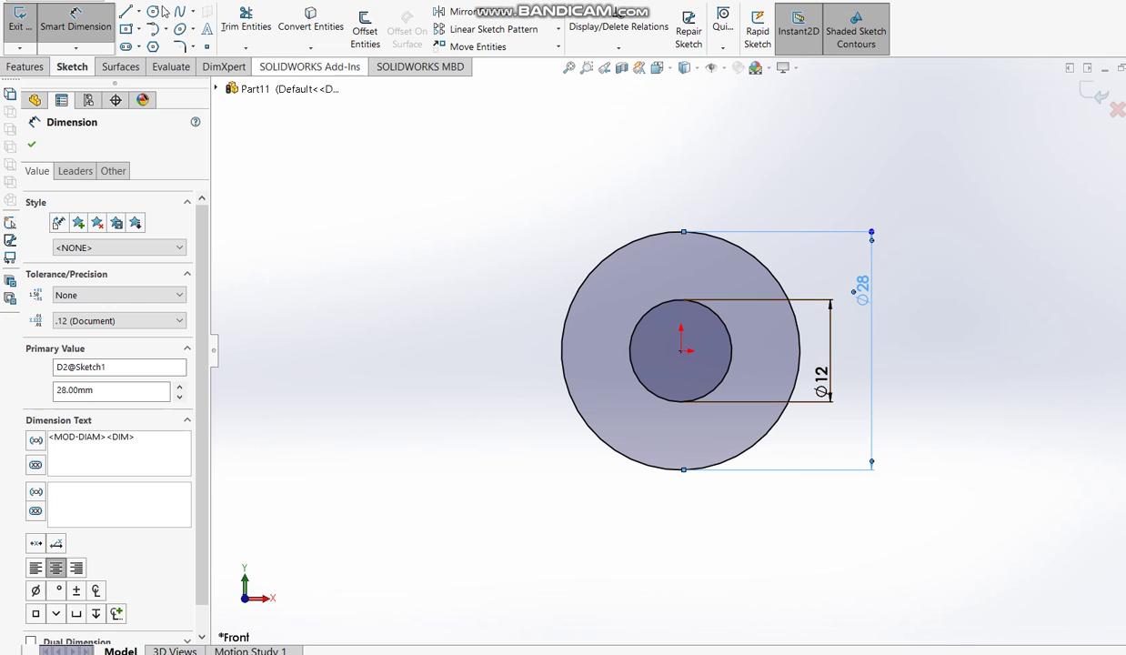
left_click(128, 12)
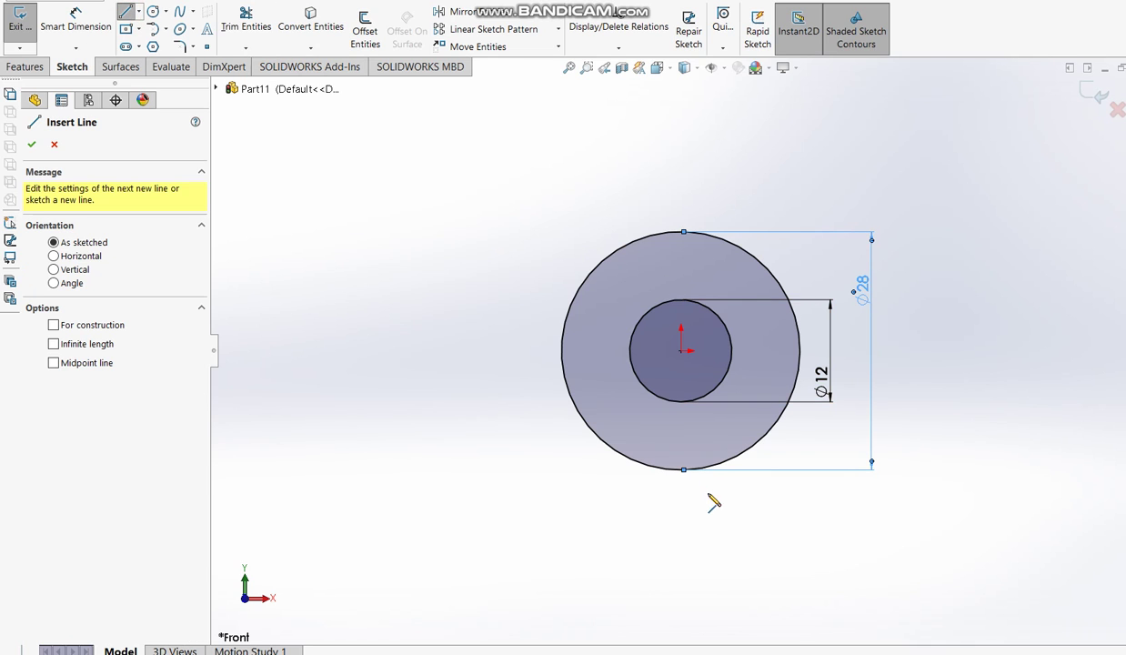
Draw a horizontal line leftward from the outer circle's bottom and dimension it 70 mm
left_click(683, 471)
scroll(582, 462, "up", 2)
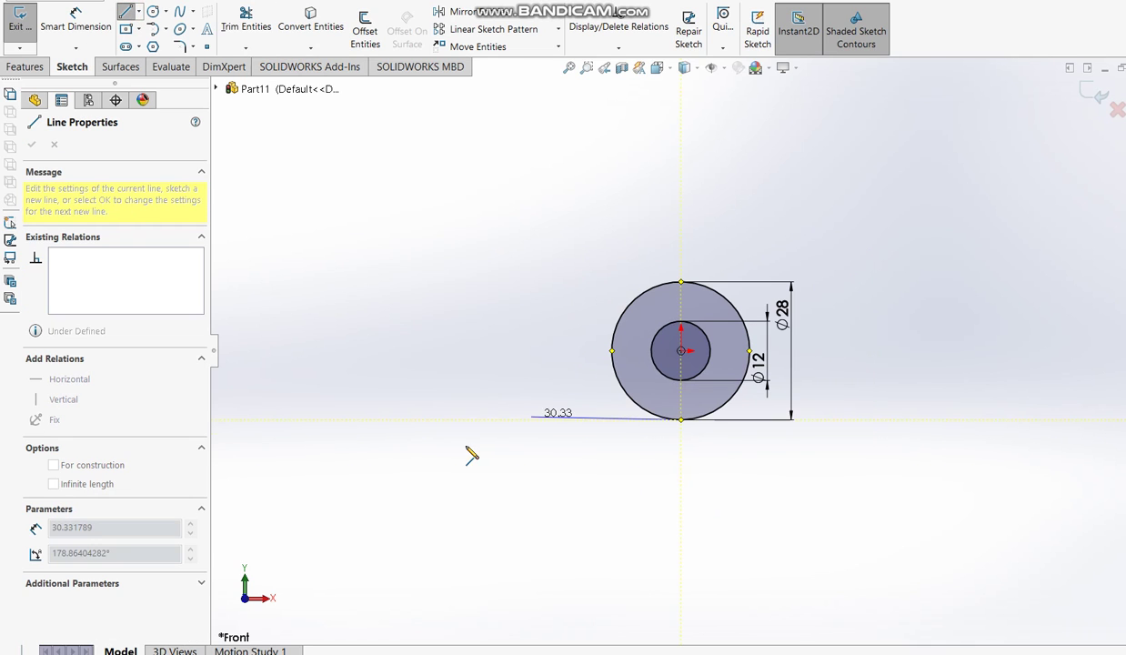
left_click(343, 420)
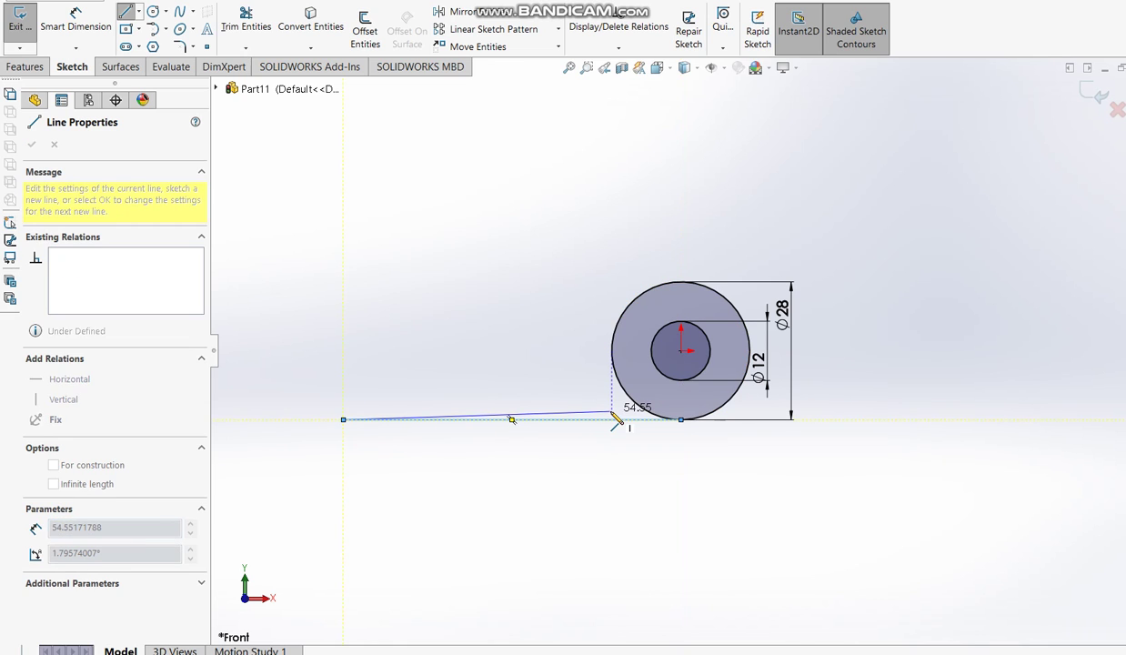
key("Escape")
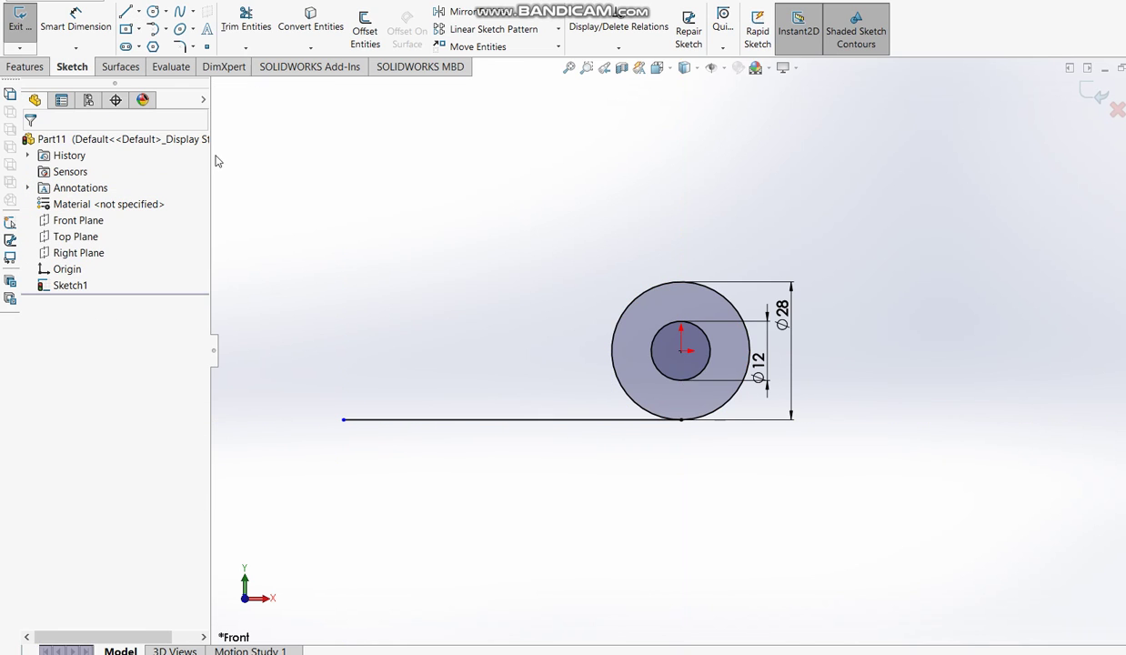
left_click(76, 20)
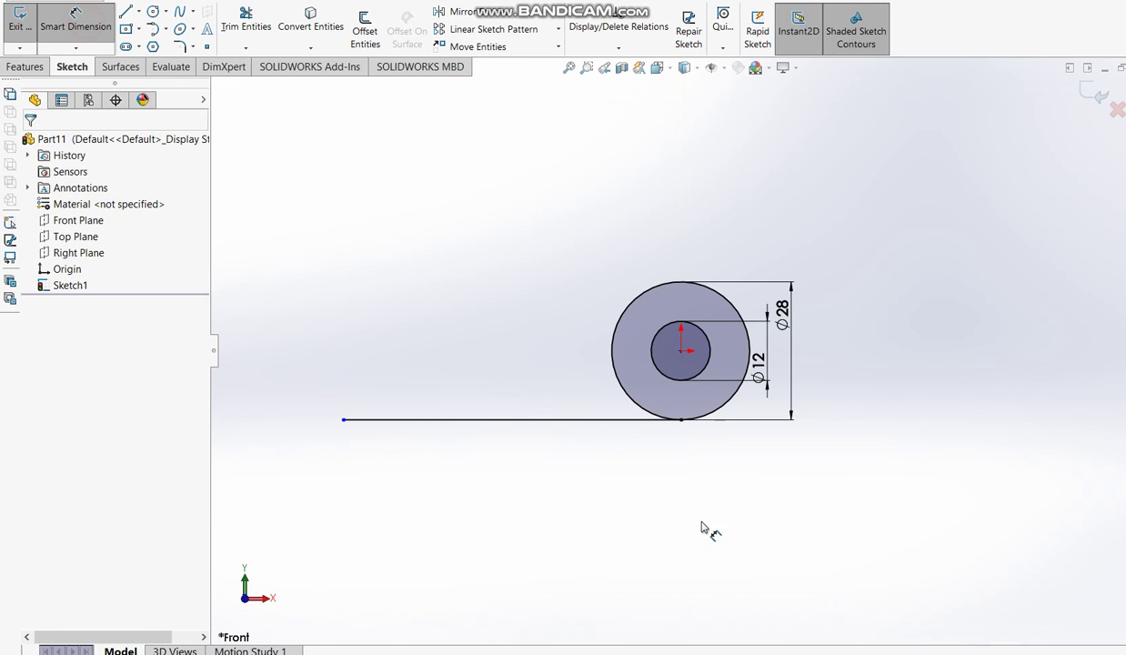
left_click(529, 419)
left_click(535, 484)
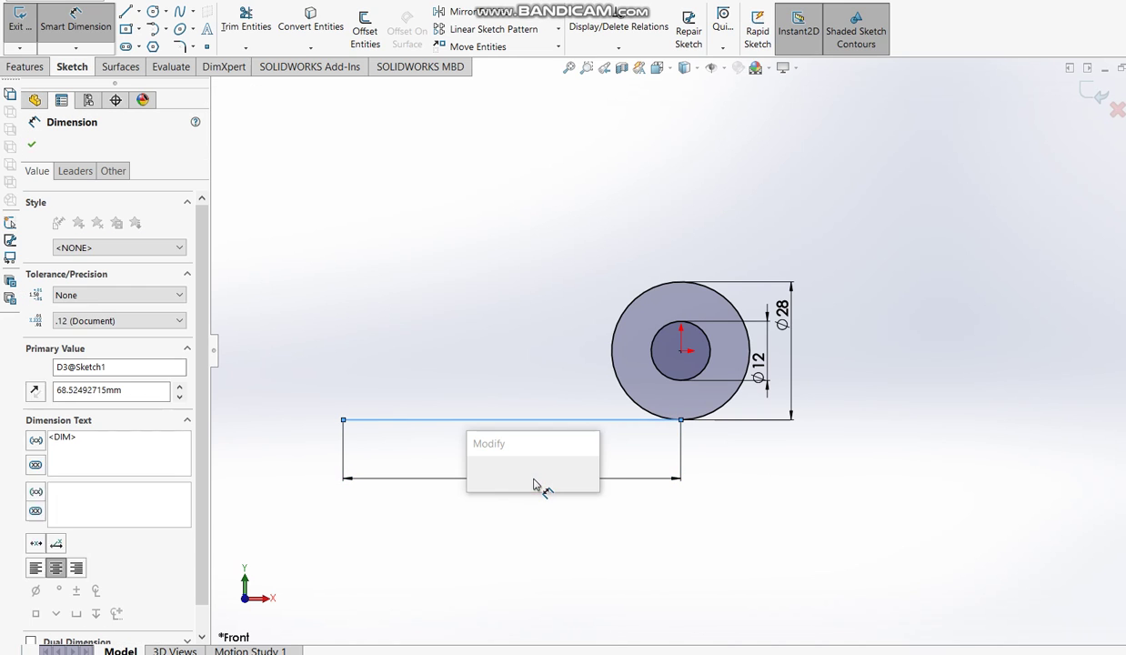
type("70")
key("Return")
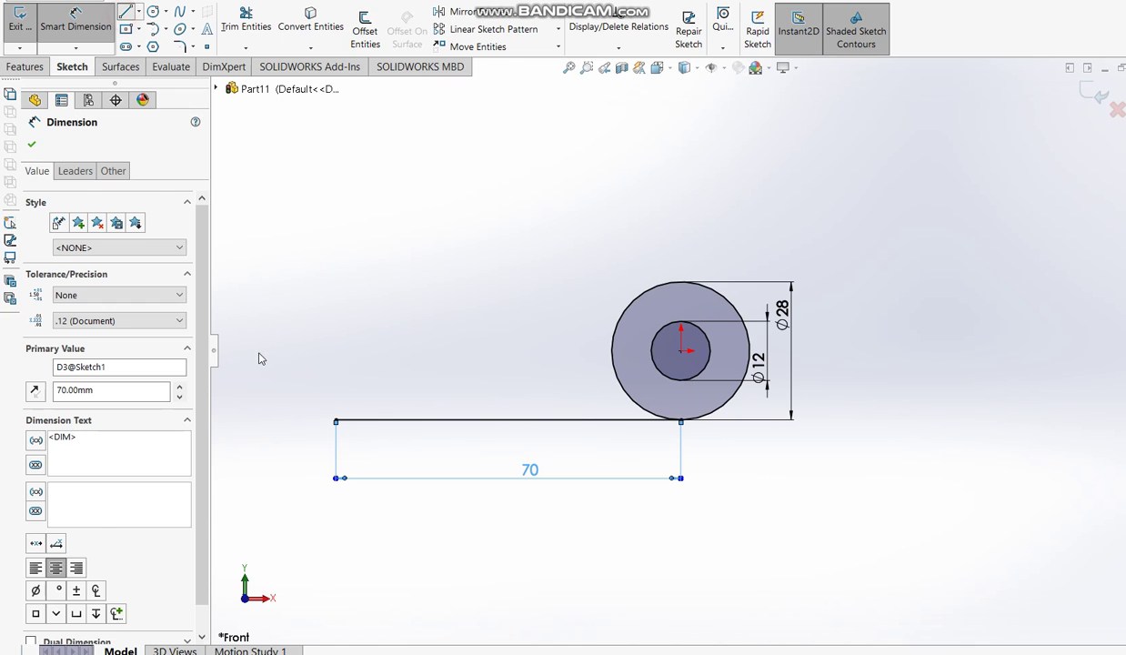
Sketch the stepped upright profile with its notch, rising from the 70 mm line's left end
key("l")
left_click(336, 421)
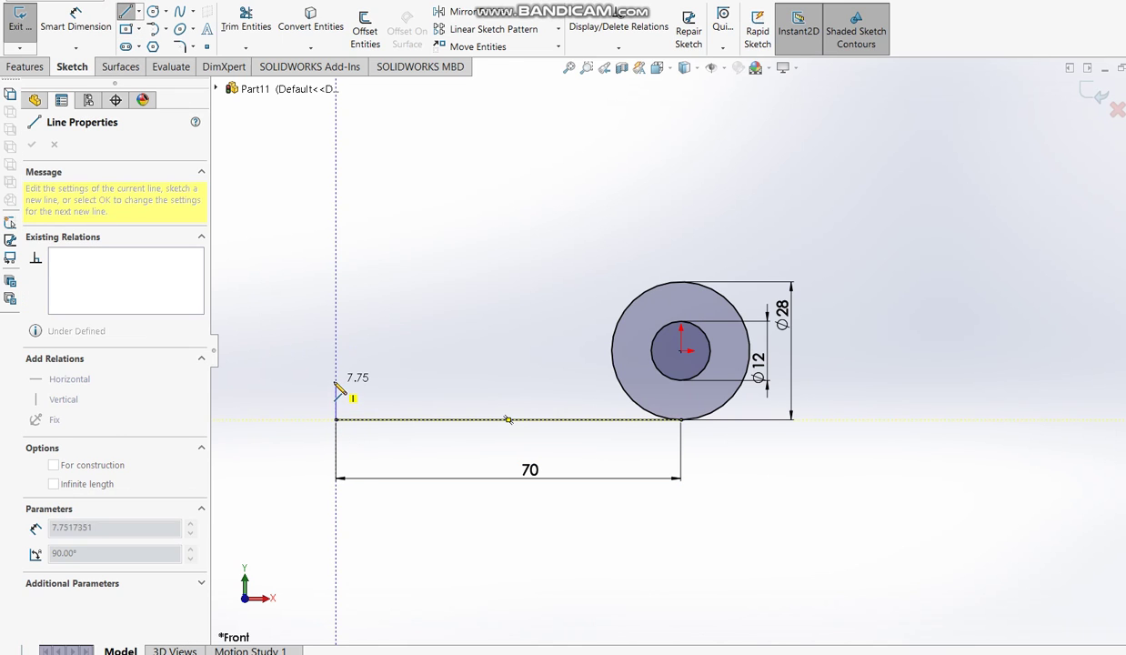
left_click(335, 380)
left_click(492, 380)
left_click(492, 300)
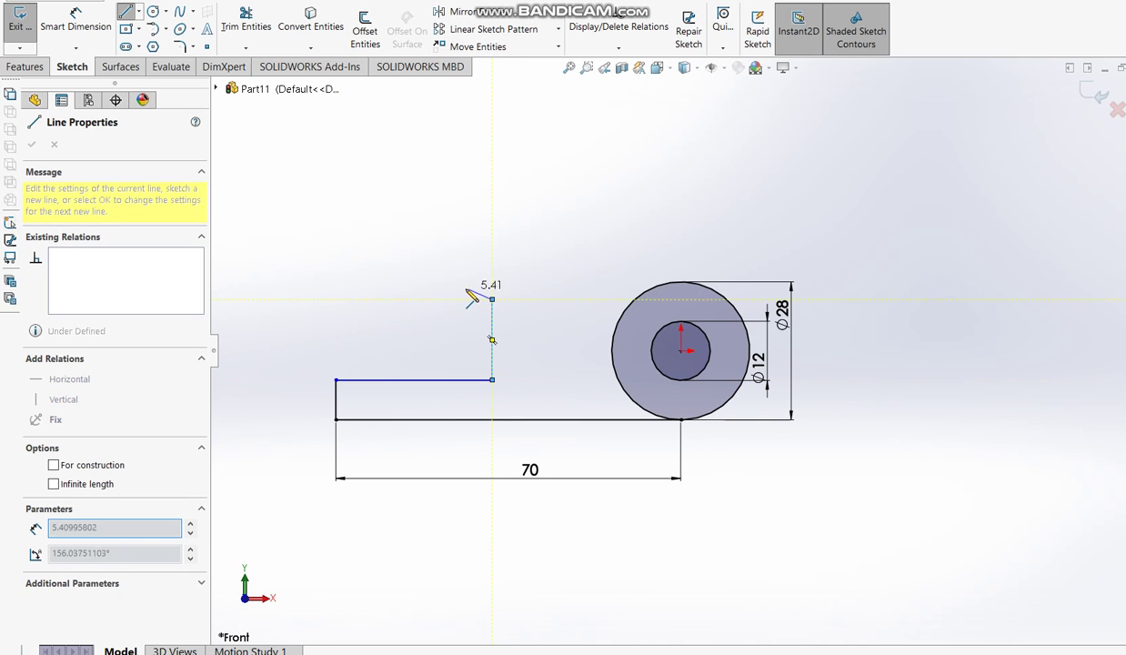
left_click(449, 299)
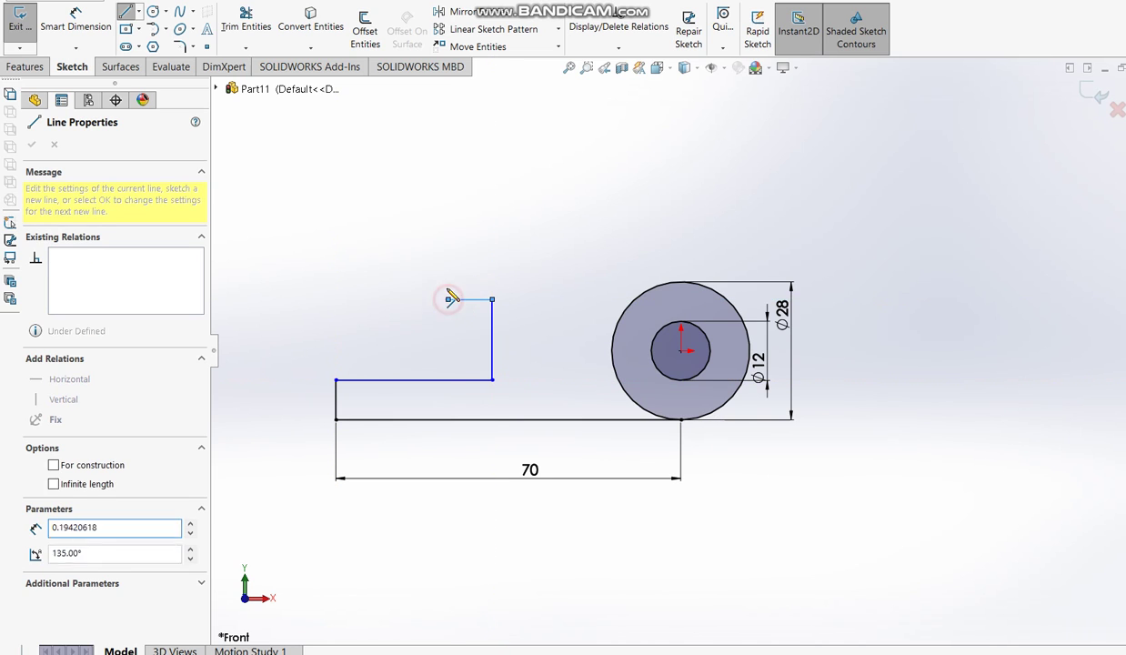
left_click(448, 263)
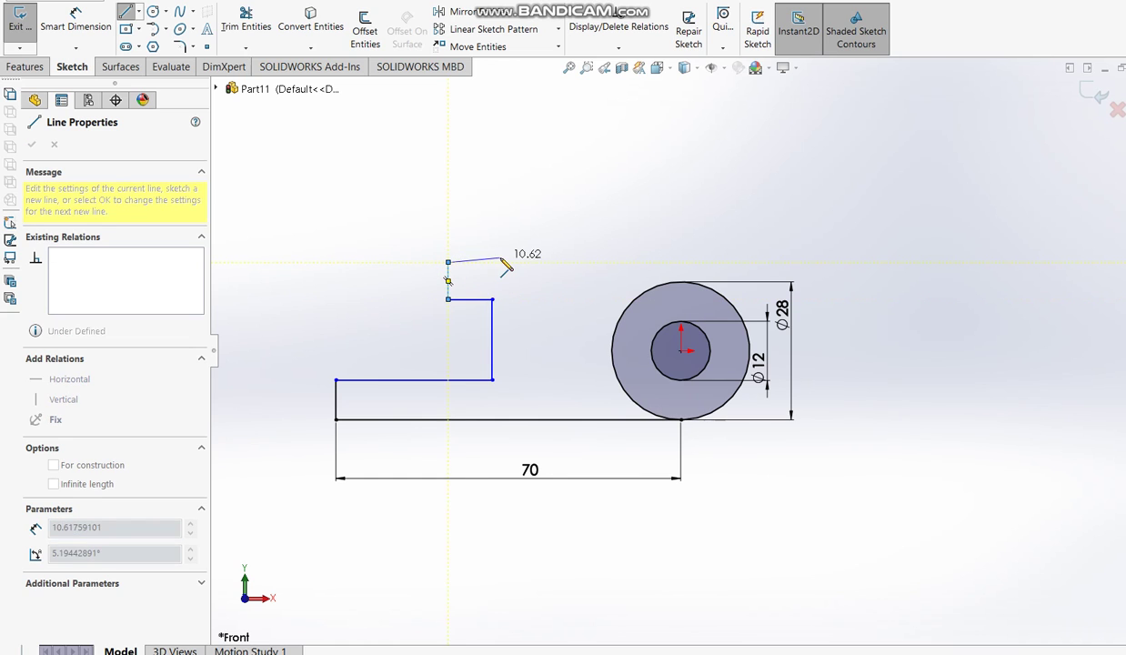
left_click(492, 262)
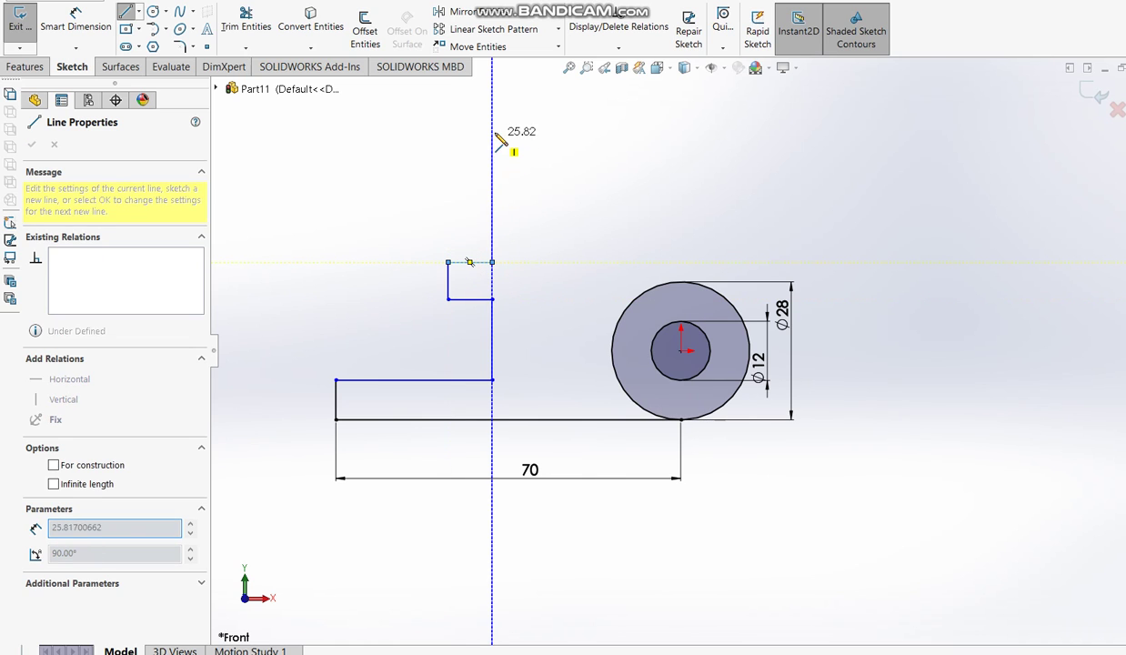
left_click(492, 100)
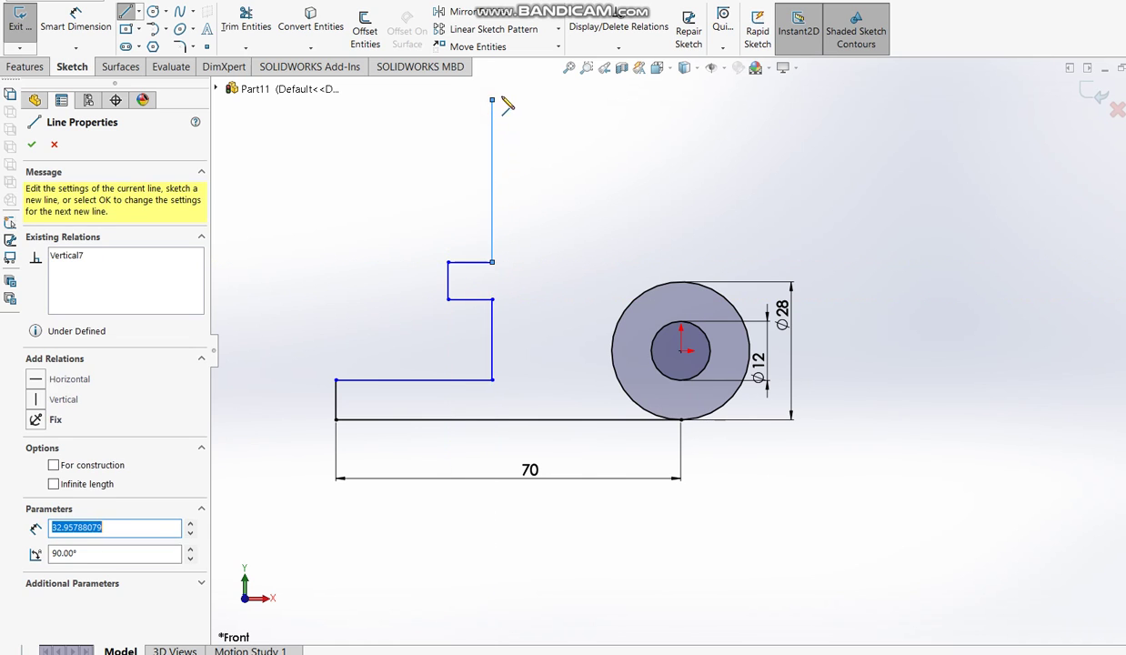
left_click(564, 100)
key("Escape")
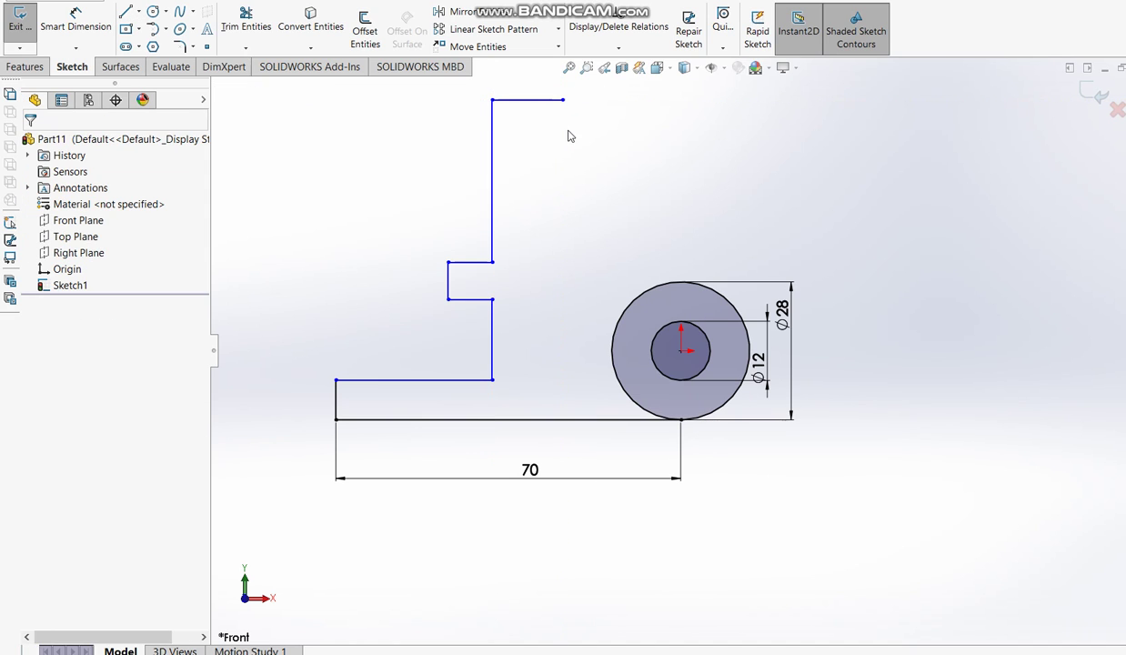
Dimension the flange thickness 10, flange edge 28, lower upright edge 23 and notch depth 5
left_click(75, 18)
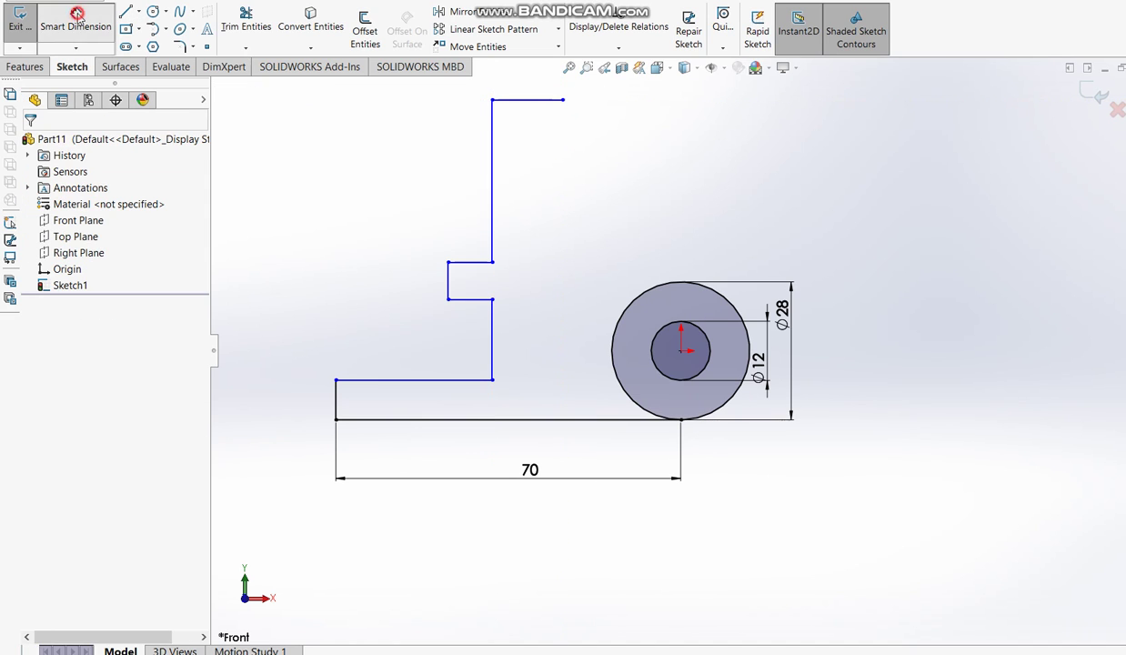
left_click(335, 406)
left_click(303, 414)
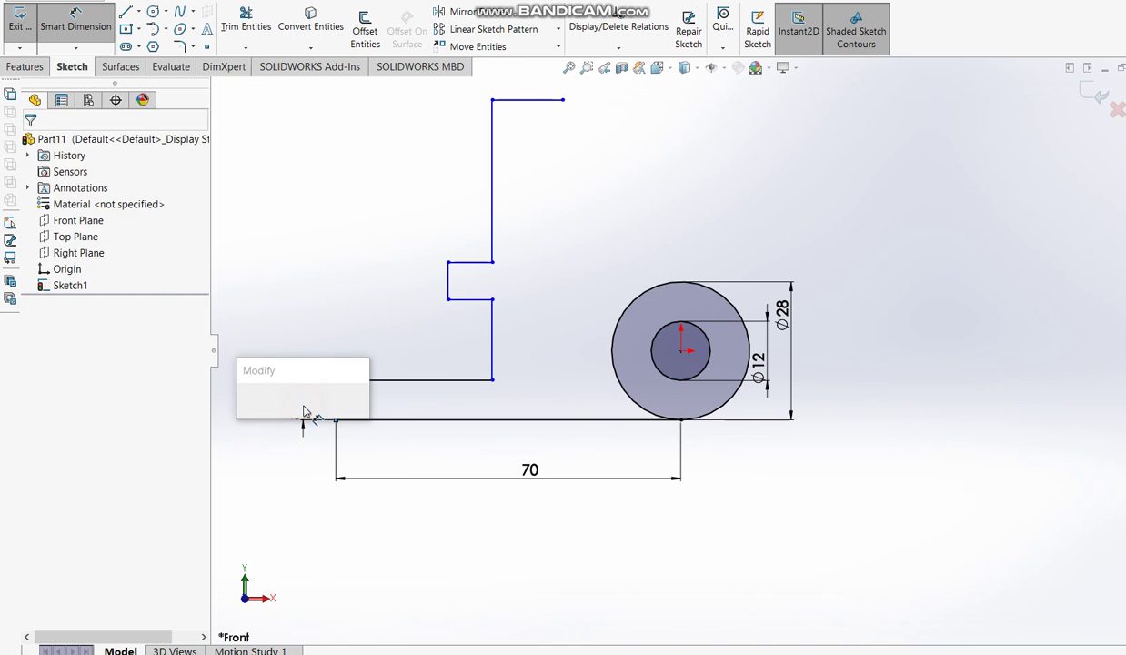
type("10")
key("Return")
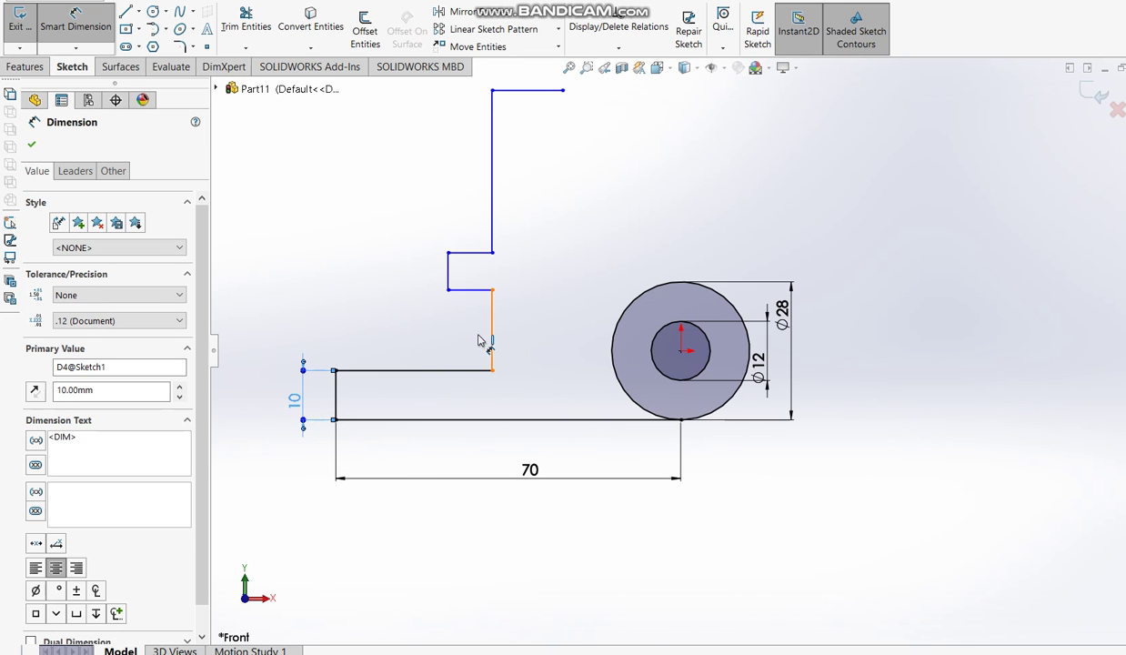
left_click(443, 371)
left_click(426, 394)
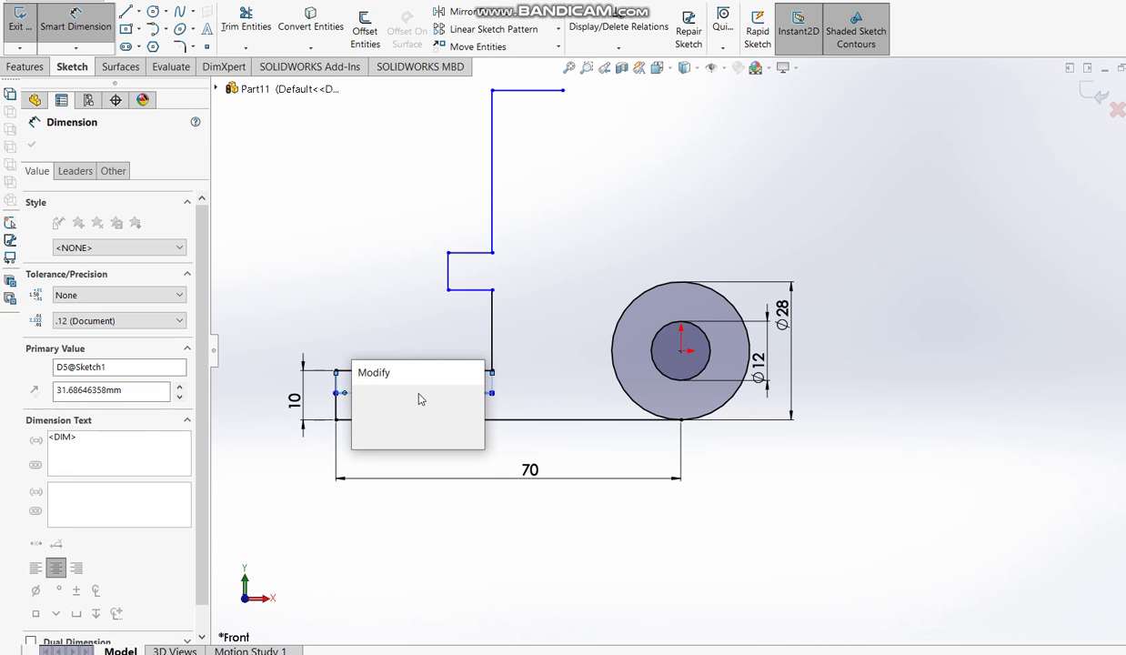
type("28")
key("Return")
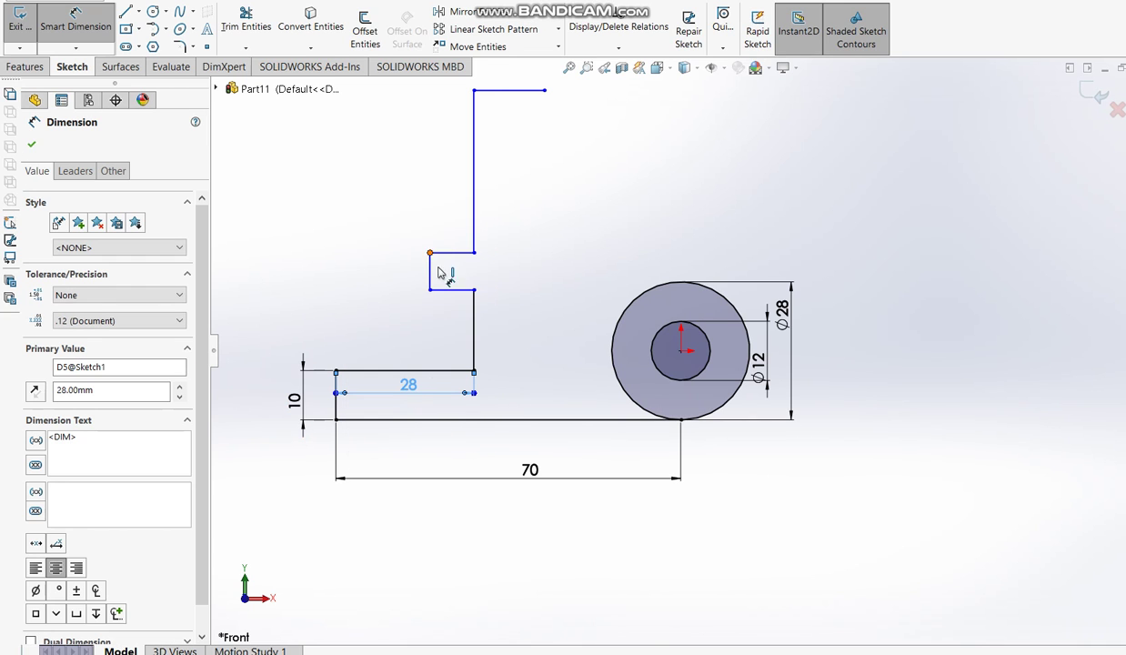
left_click(474, 327)
left_click(502, 336)
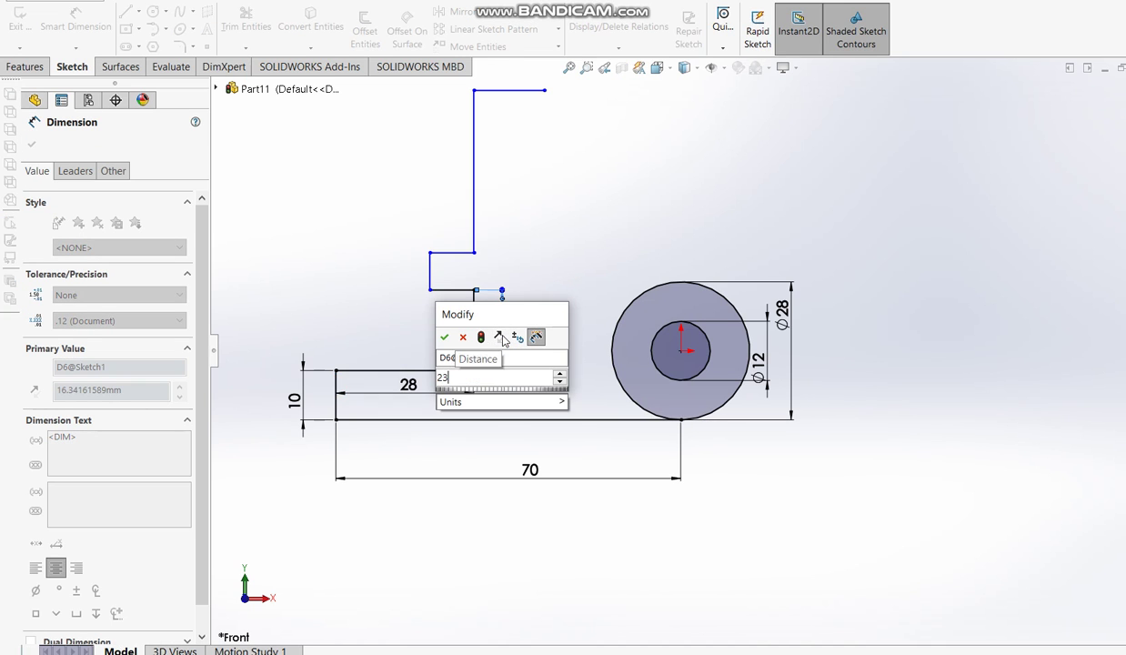
key("Escape")
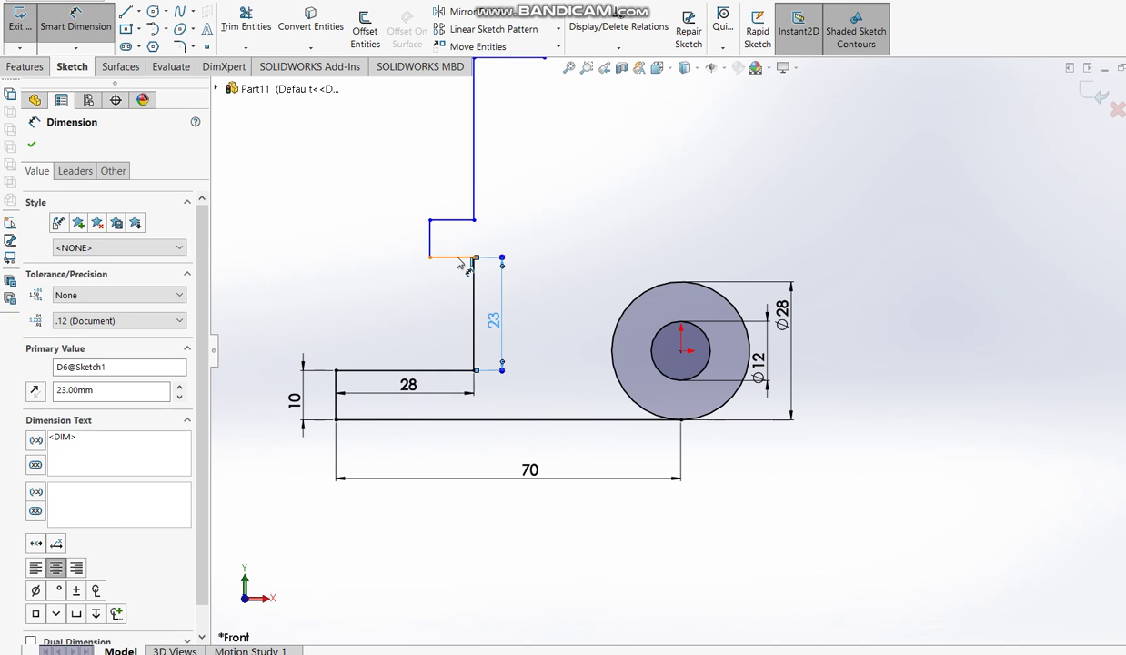
left_click(458, 257)
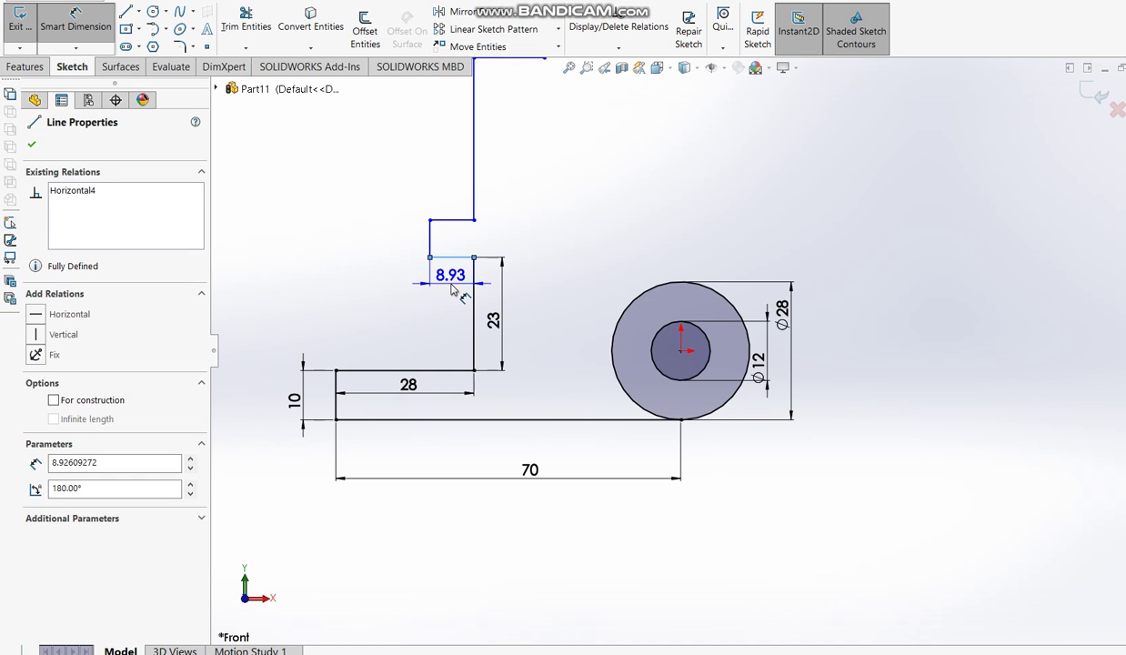
left_click(452, 287)
type("5")
key("Return")
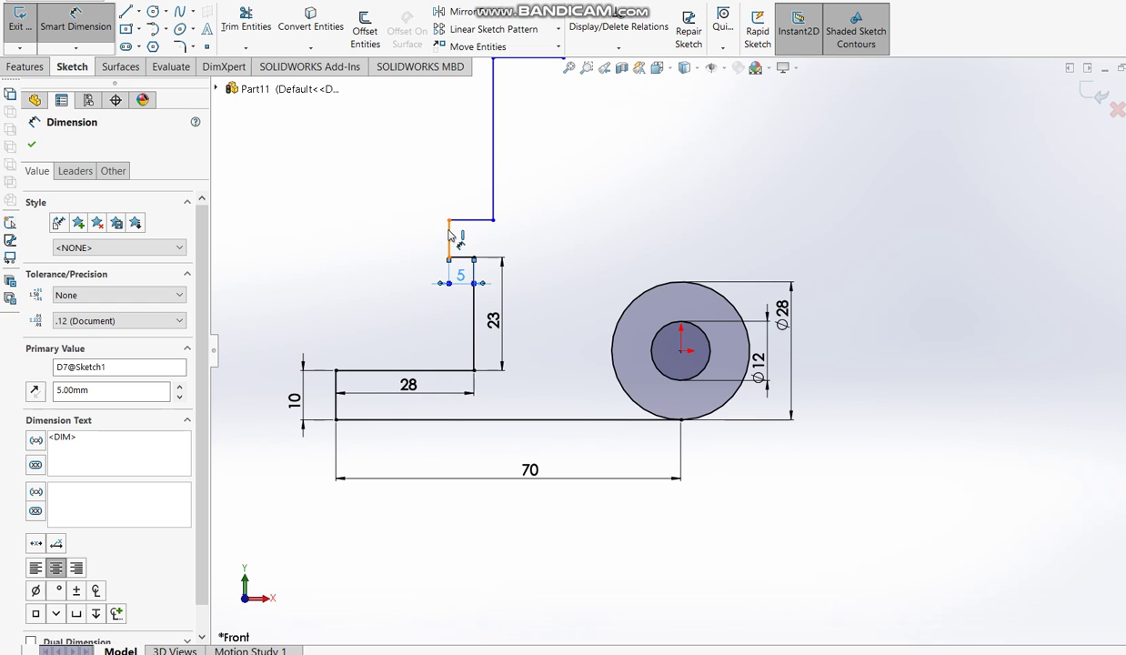
Dimension the notch height 7, notch top edge 5, upright height 48 and top edge 8
left_click(448, 230)
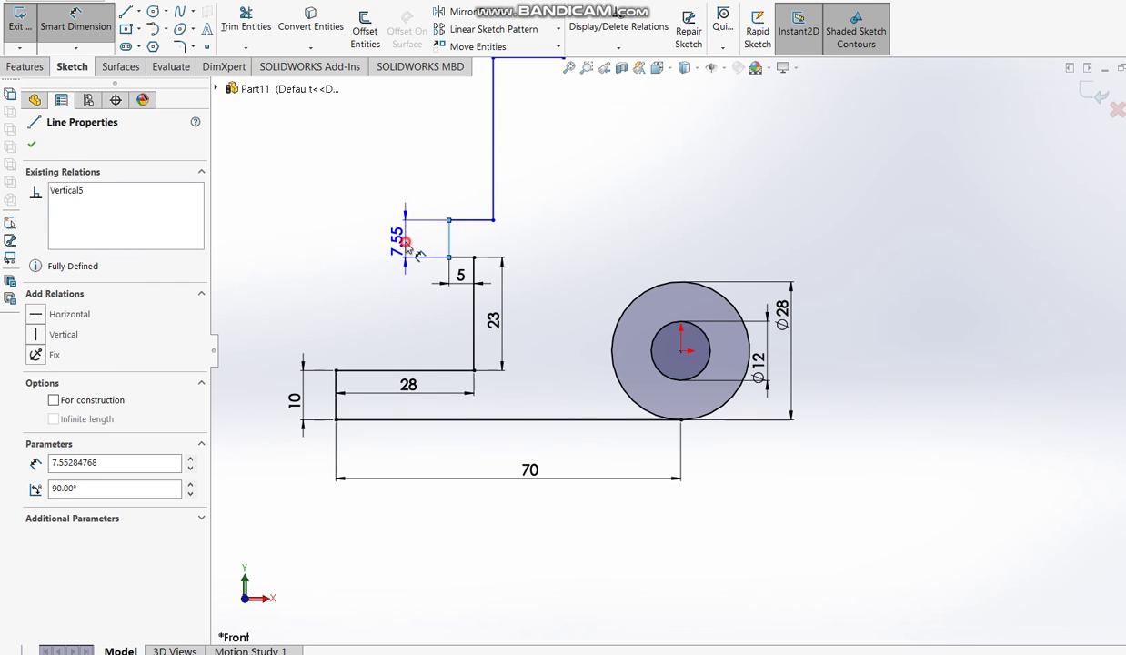
left_click(407, 248)
type("7")
key("Return")
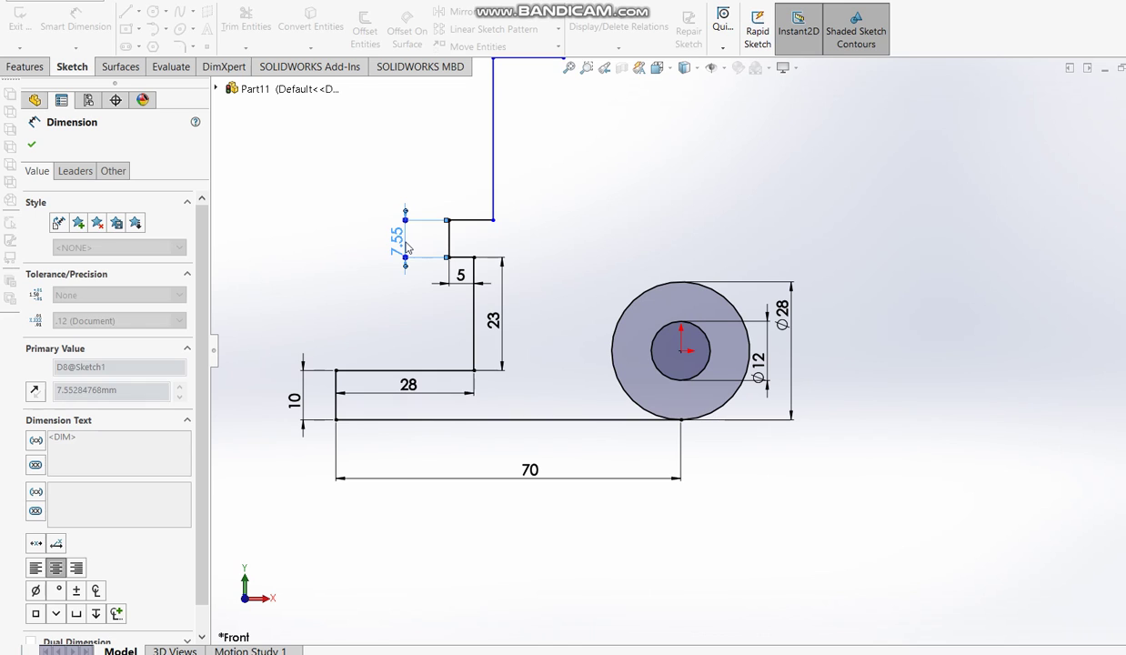
left_click(463, 226)
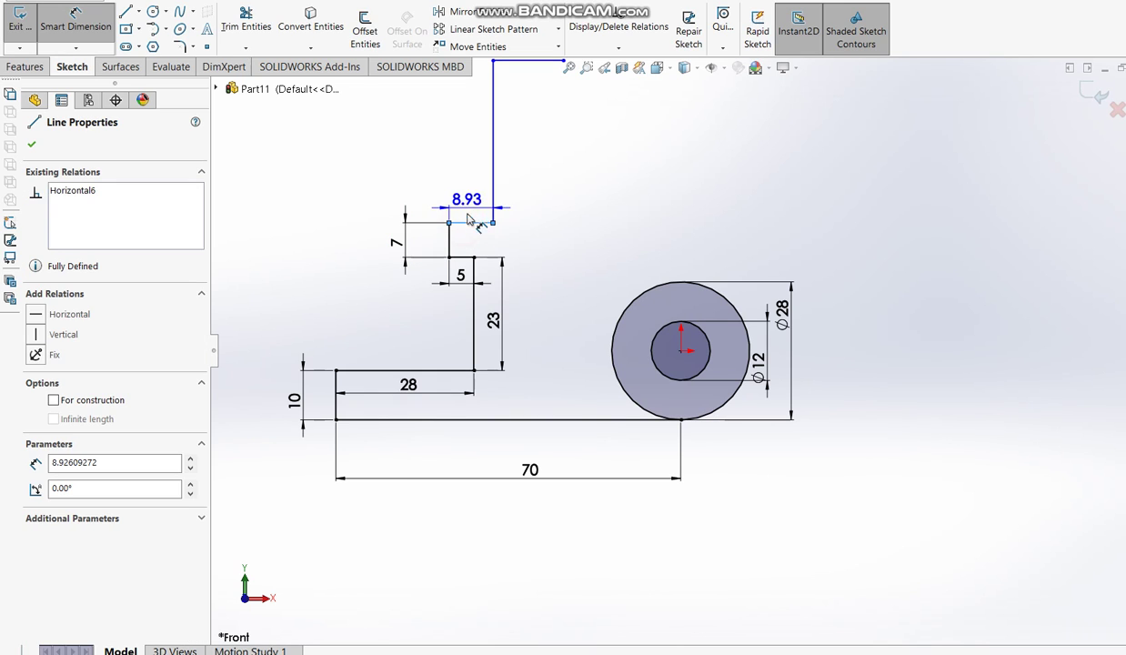
left_click(472, 238)
type("5")
key("Return")
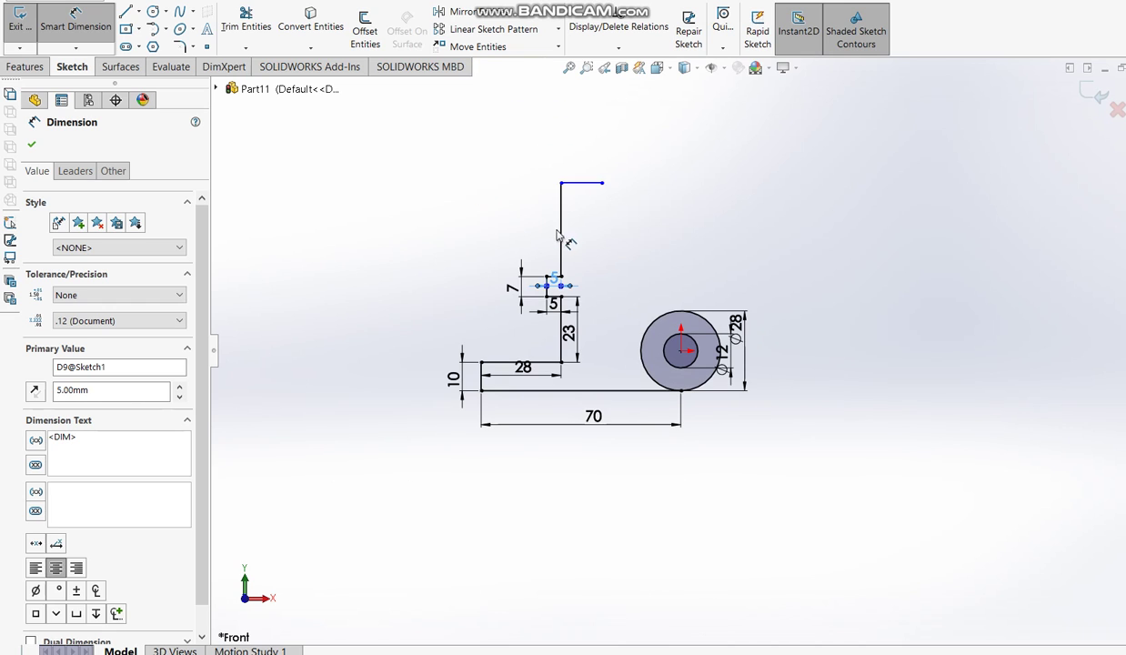
left_click(559, 230)
left_click(515, 229)
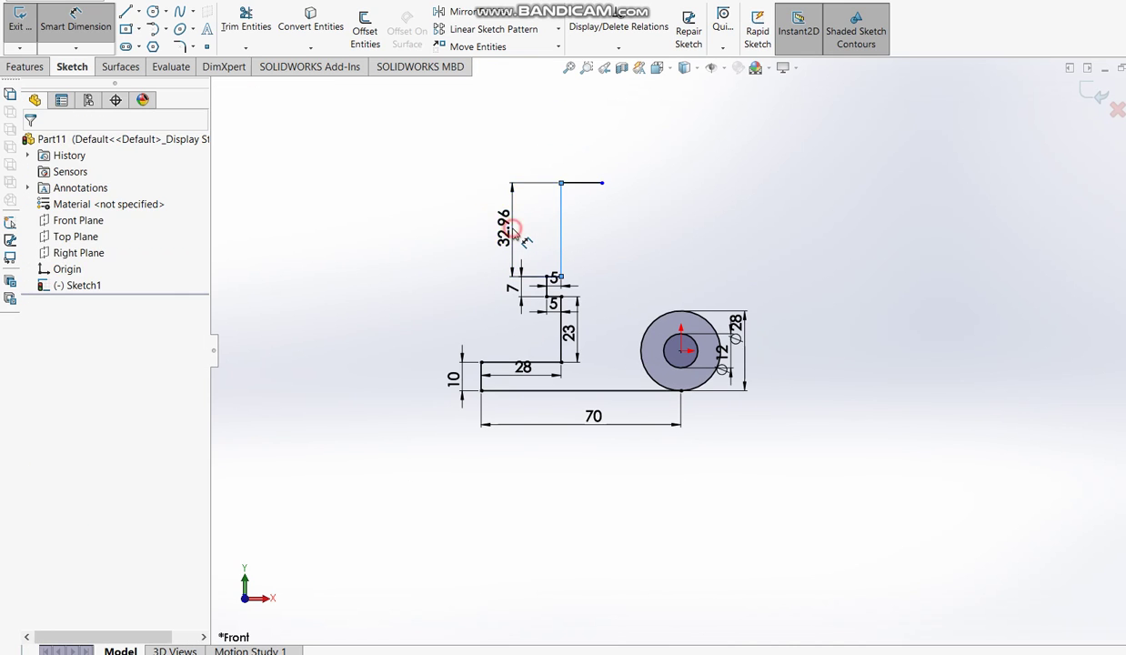
type("48")
key("Return")
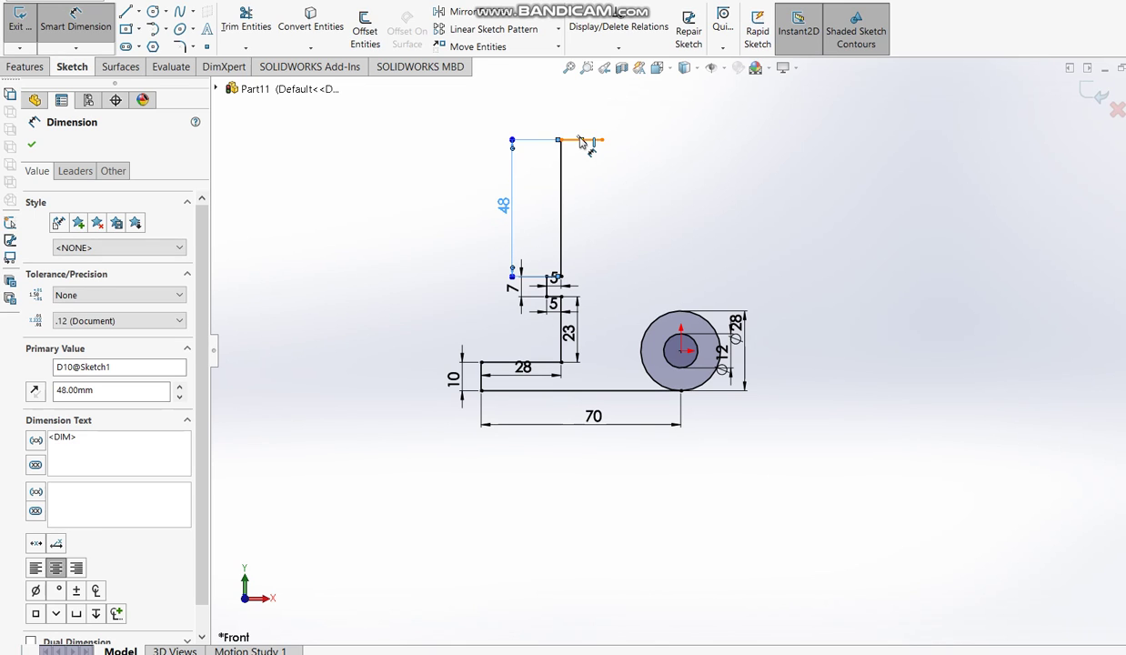
left_click(579, 141)
left_click(589, 124)
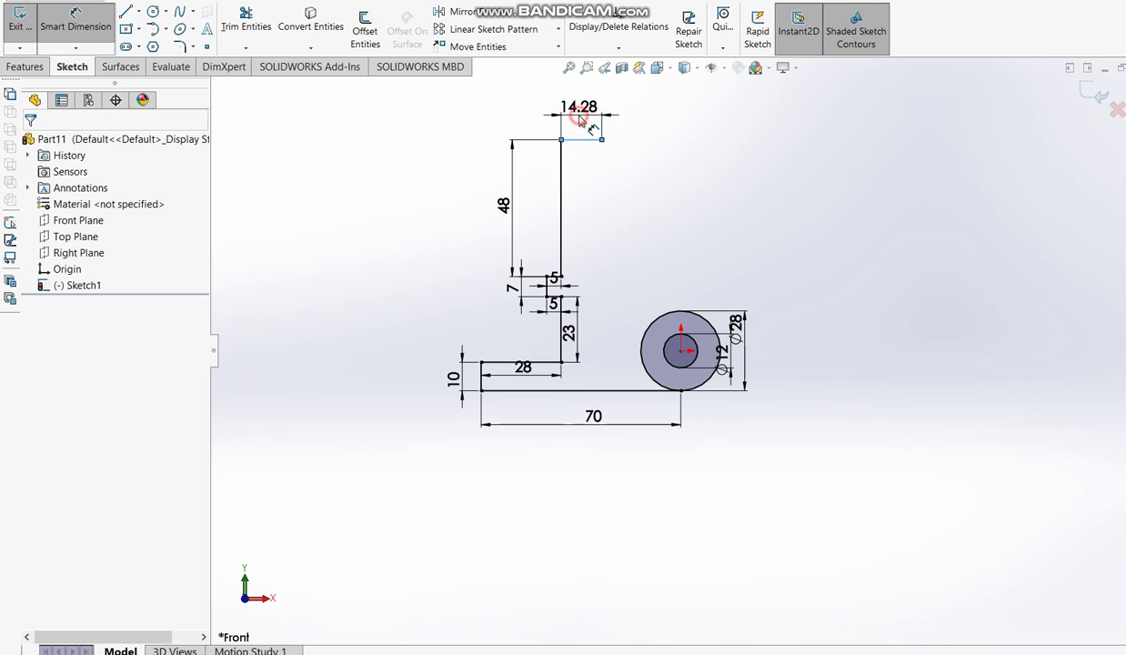
type("8")
key("Return")
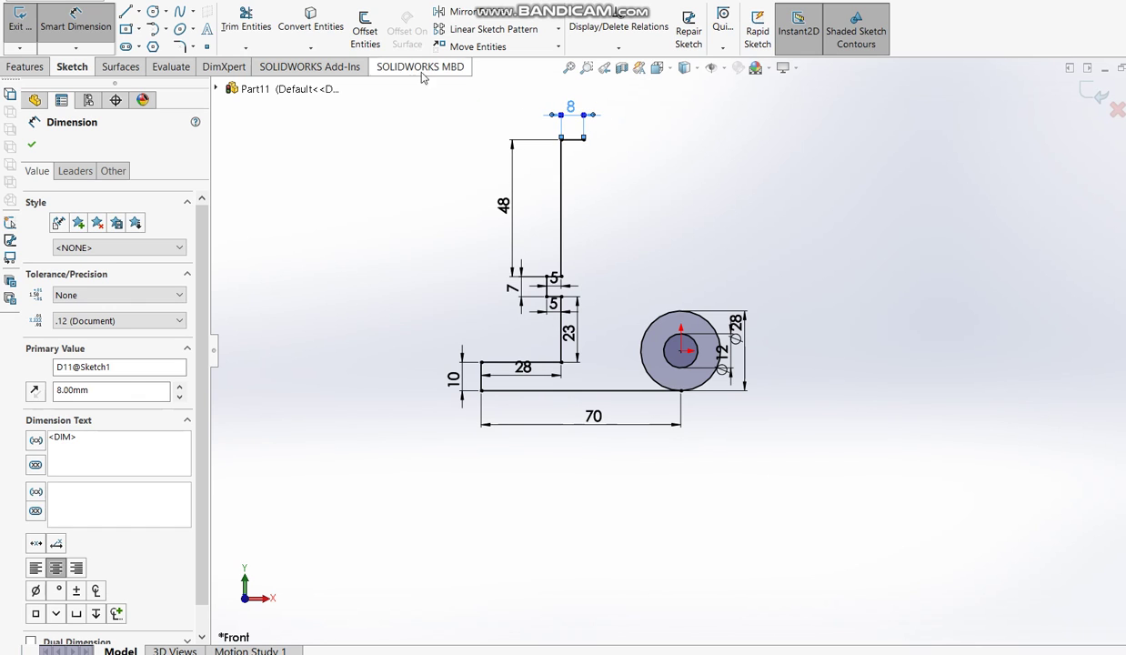
left_click(125, 11)
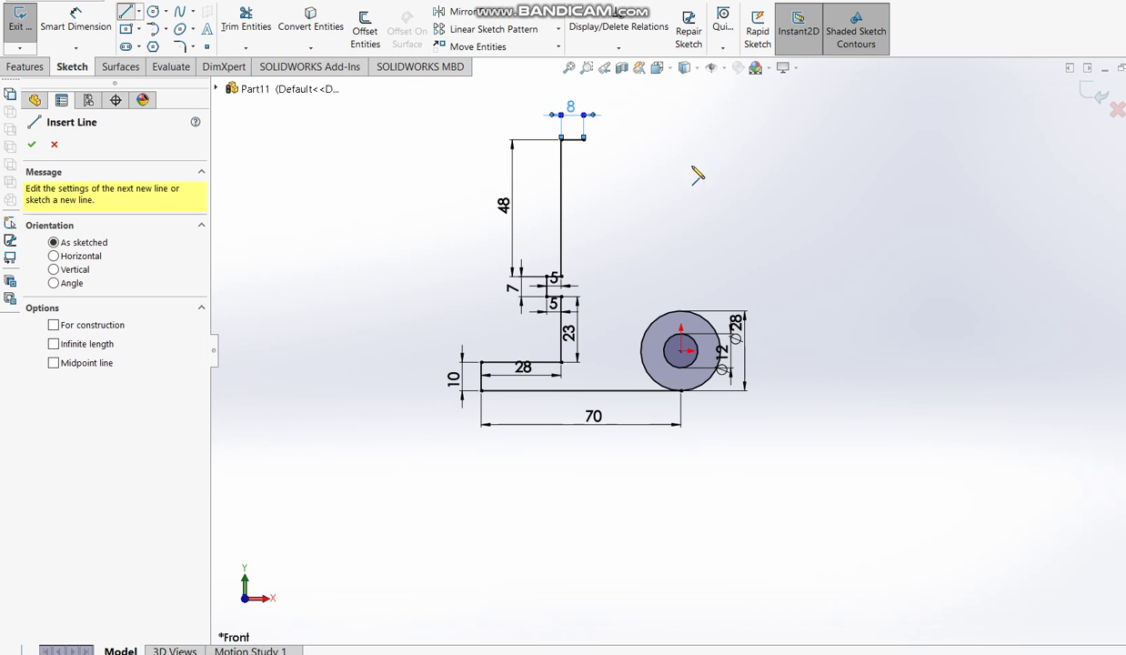
Run the outline from the top-right corner down to the circle's top, then trim the circle's inner arc
left_click(583, 139)
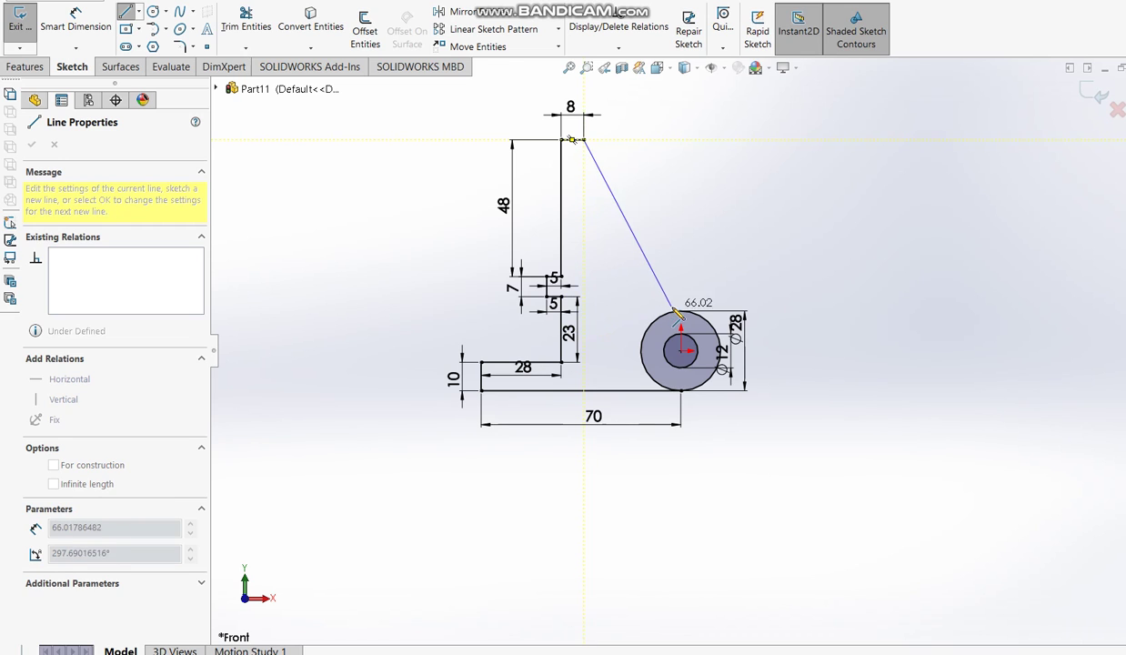
left_click(583, 310)
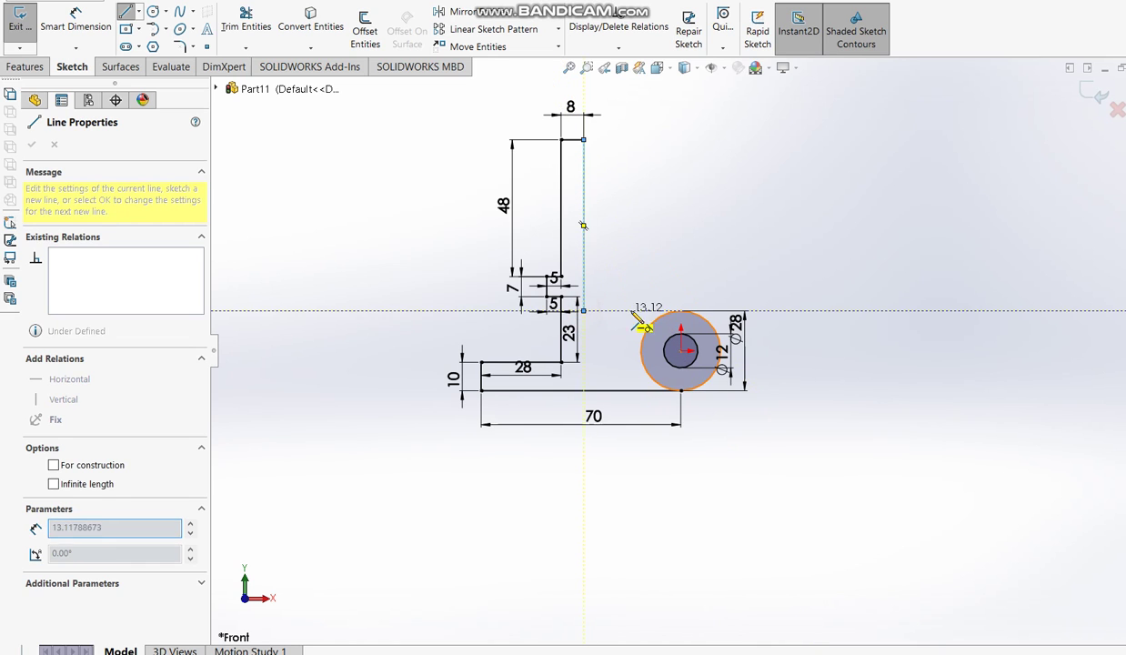
left_click(681, 310)
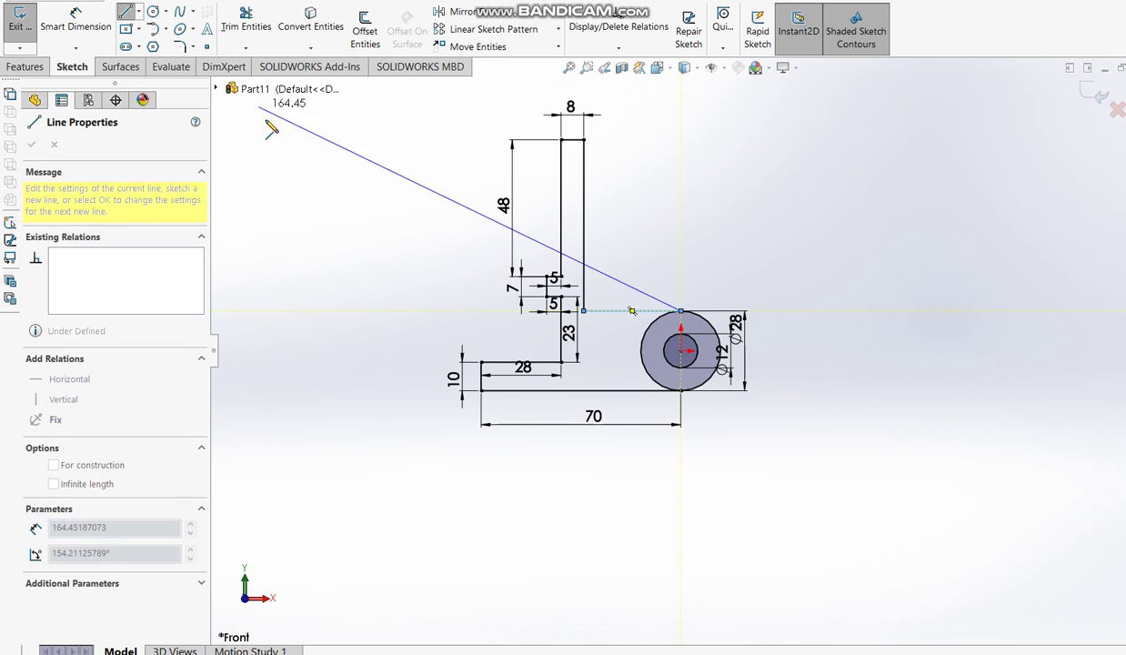
key("Escape")
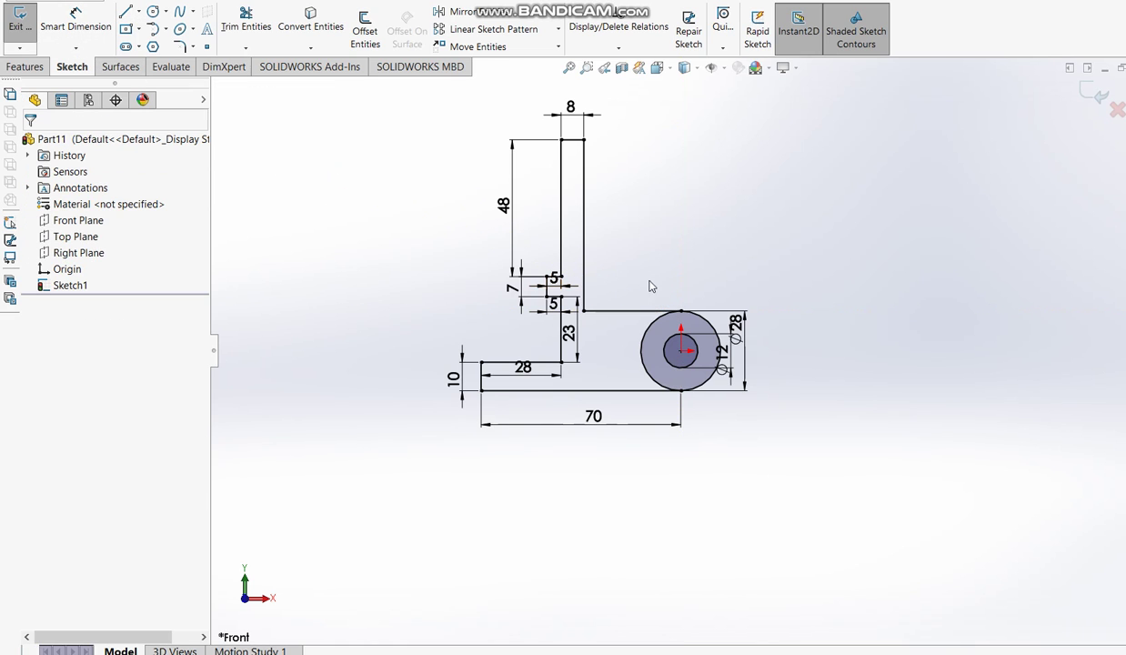
left_click(245, 18)
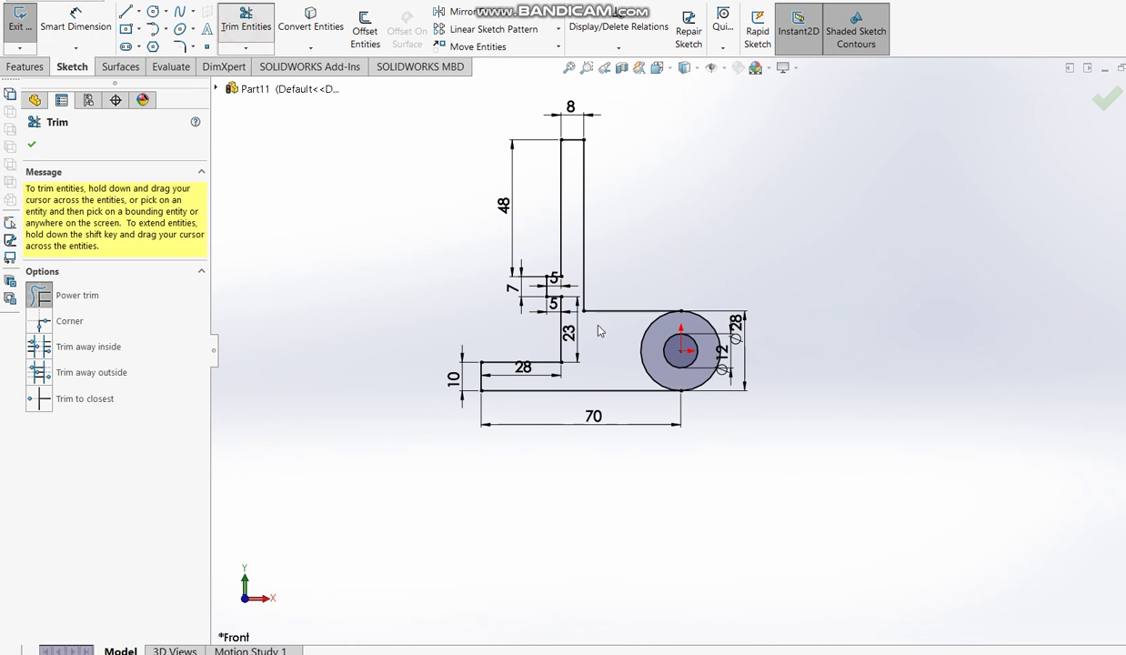
left_click_drag(639, 348, 647, 345)
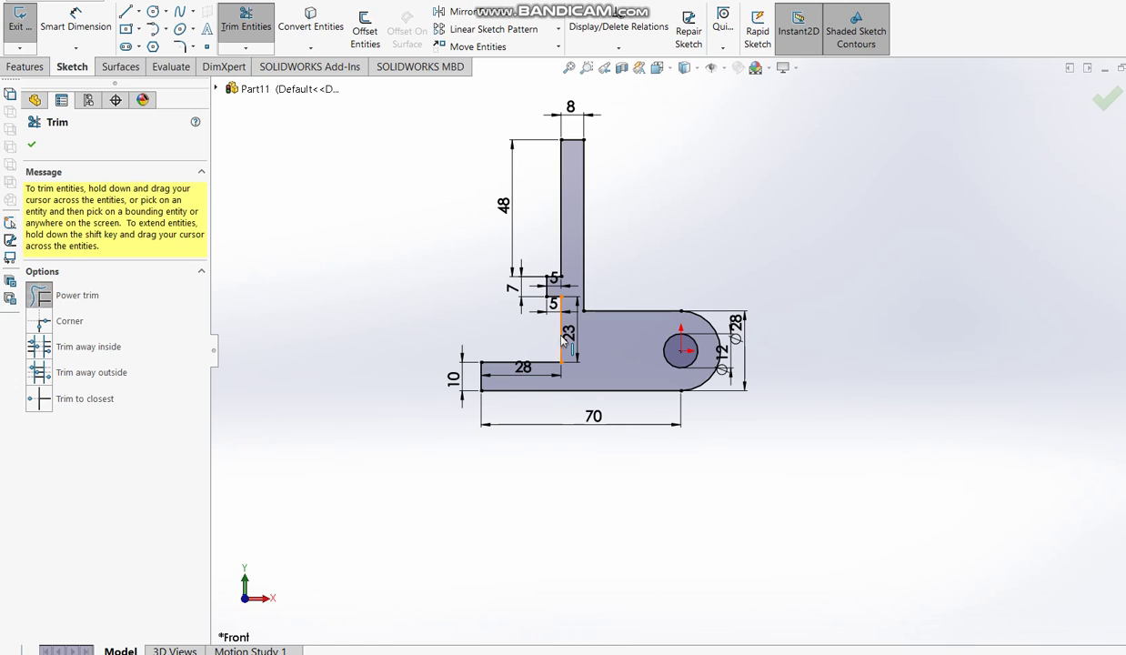
left_click(1104, 99)
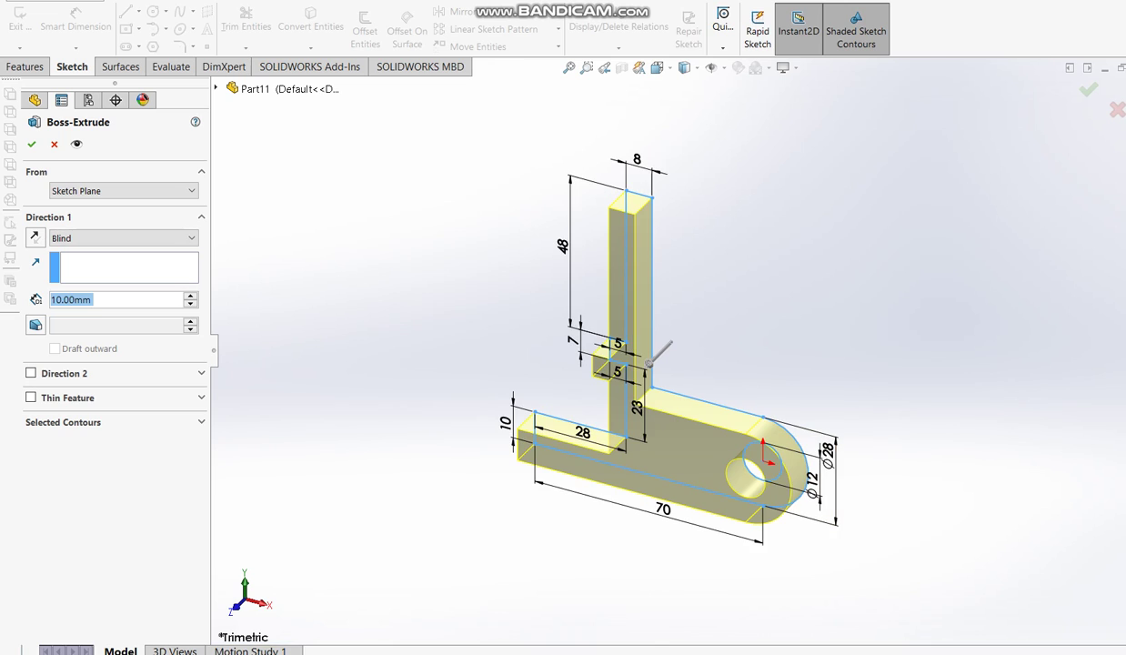
Extrude the closed bracket profile Blind to a depth of 28 mm
key("alt+Tab")
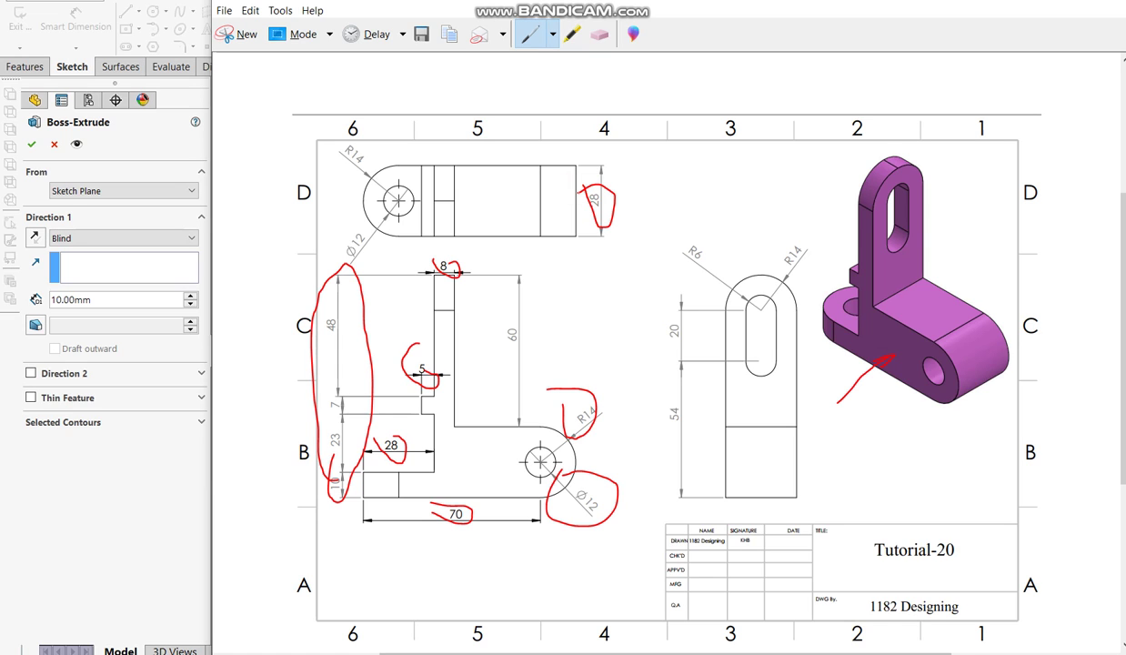
left_click(78, 435)
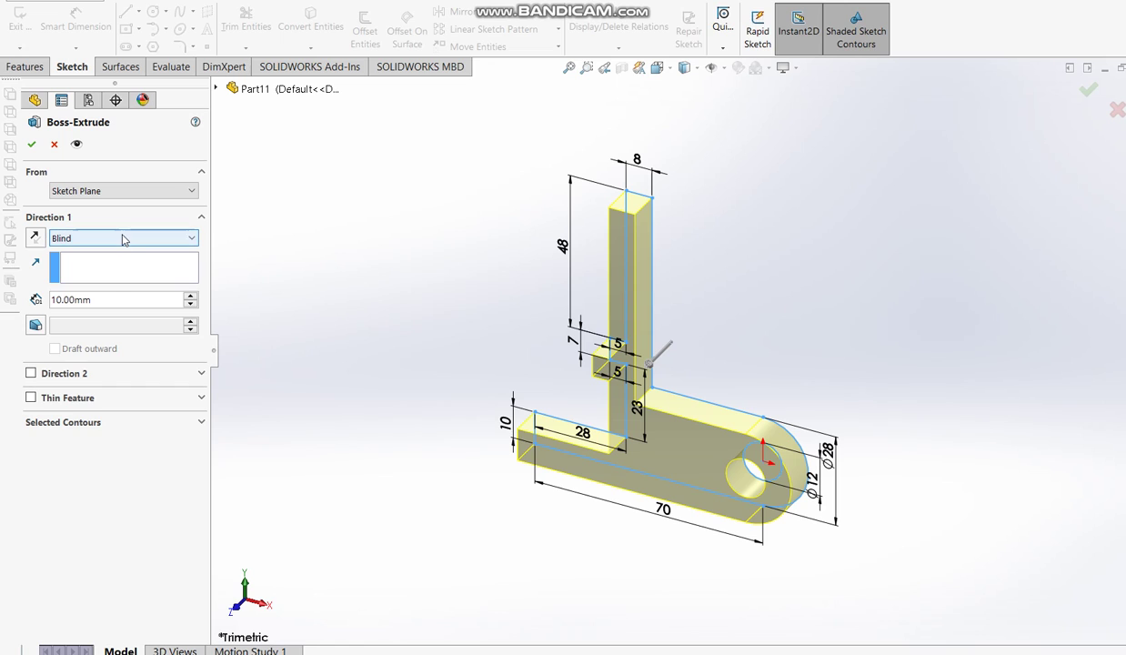
left_click(109, 299)
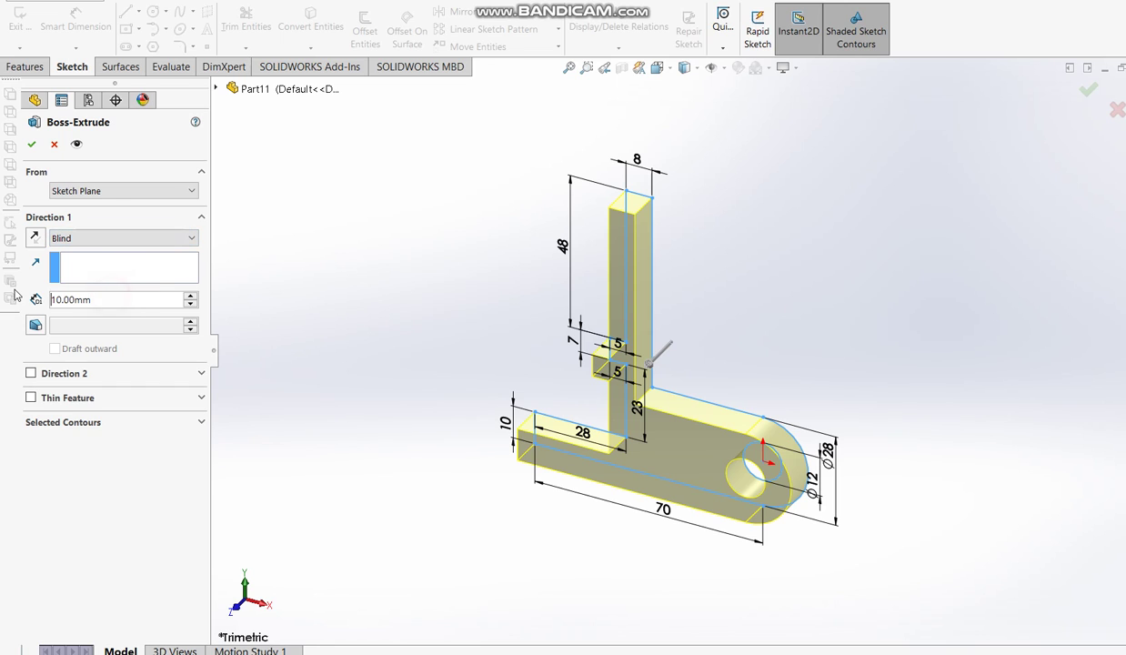
double_click(120, 301)
type("28")
key("Return")
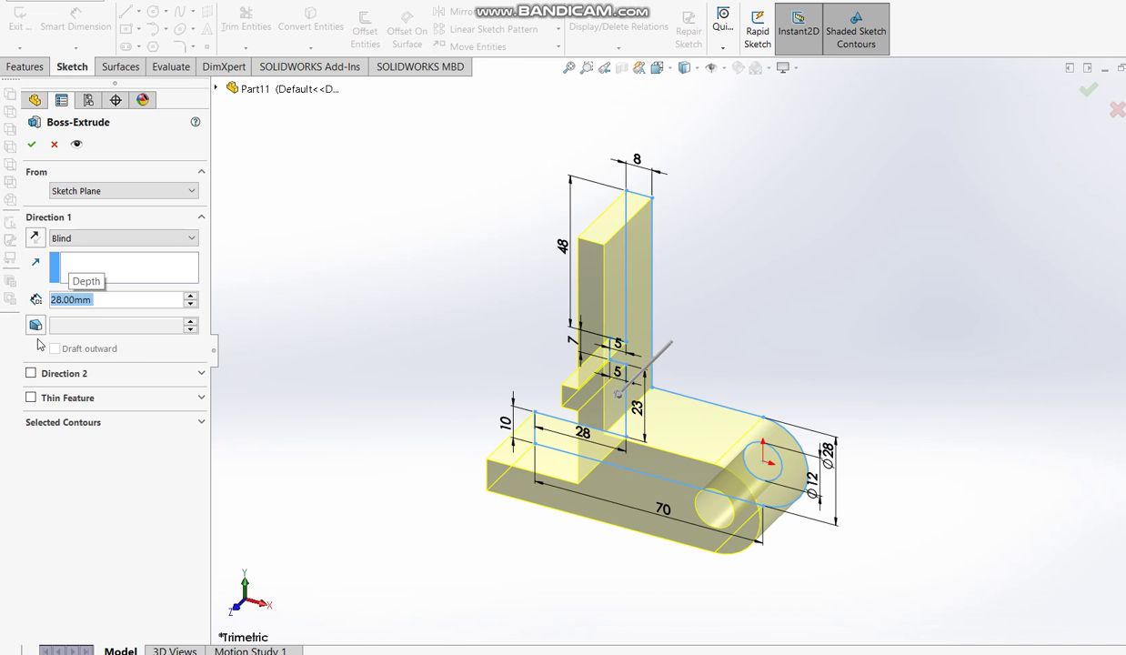
left_click(32, 145)
left_click(421, 378)
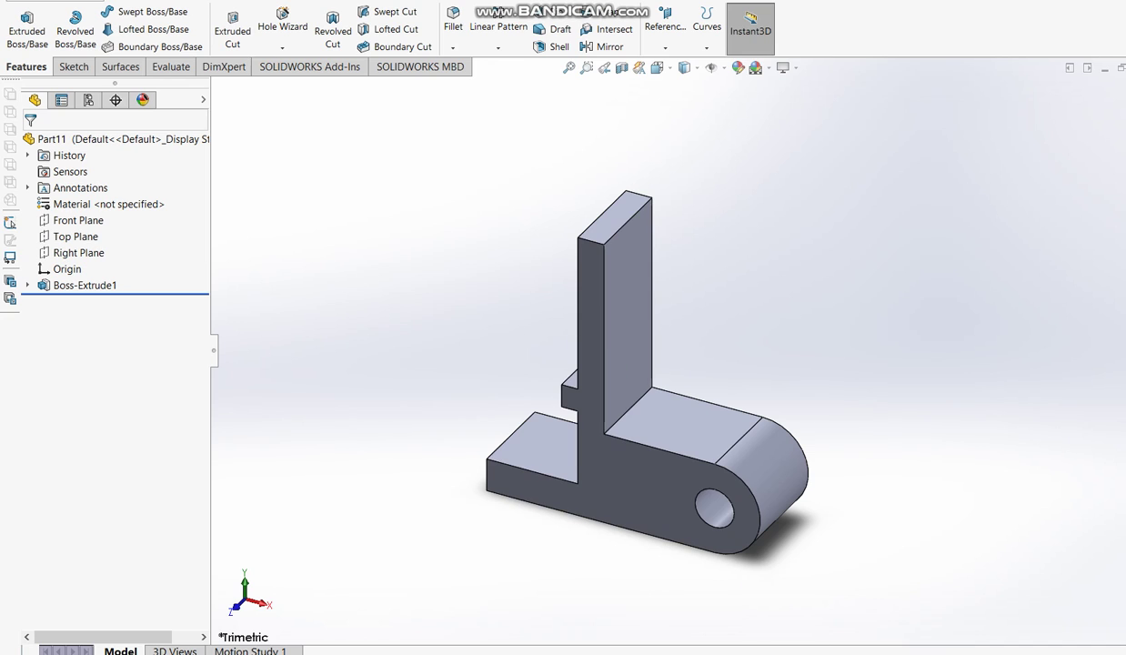
key("alt+Tab")
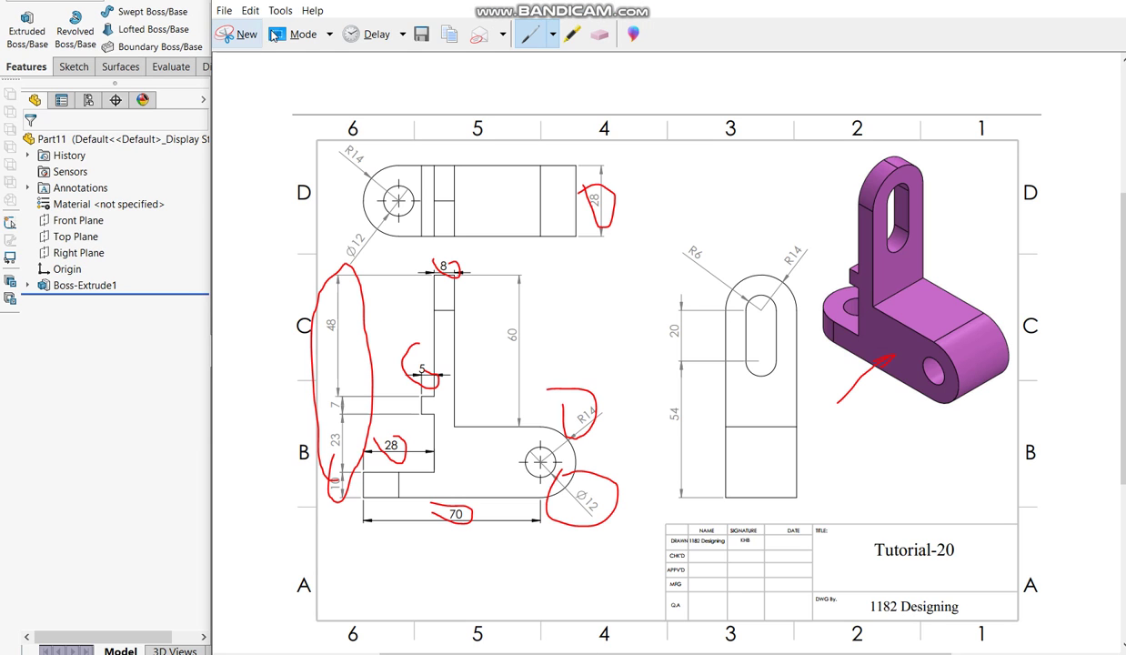
Circle the R6 and R14 dimensions on the reference drawing with the Blue Pen
left_click(555, 34)
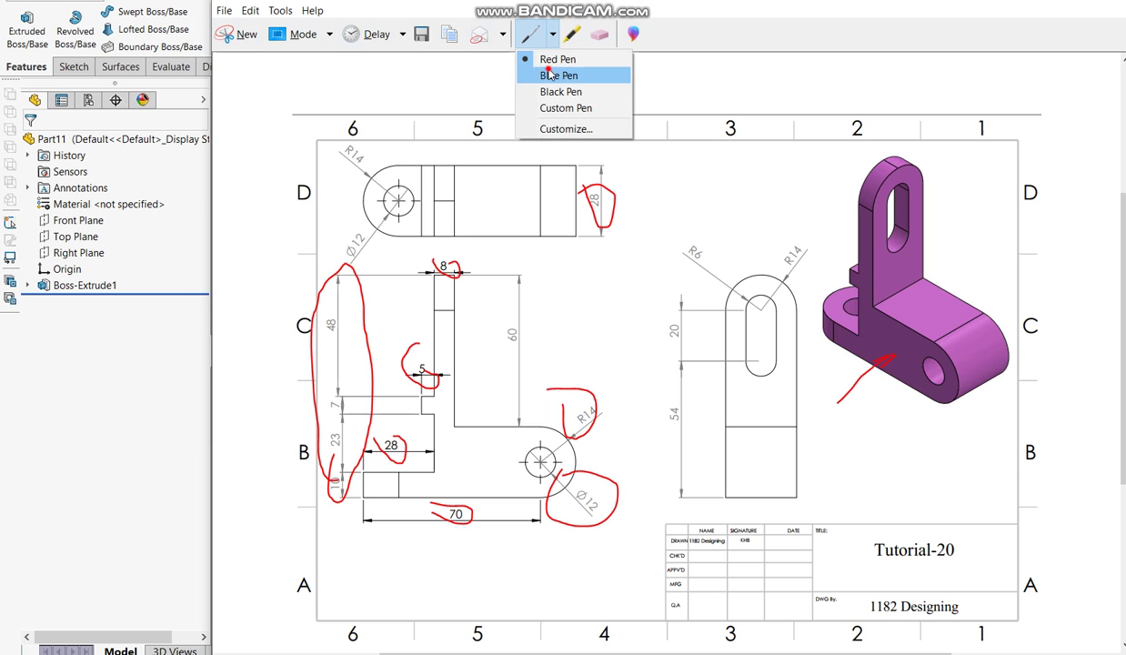
left_click(606, 75)
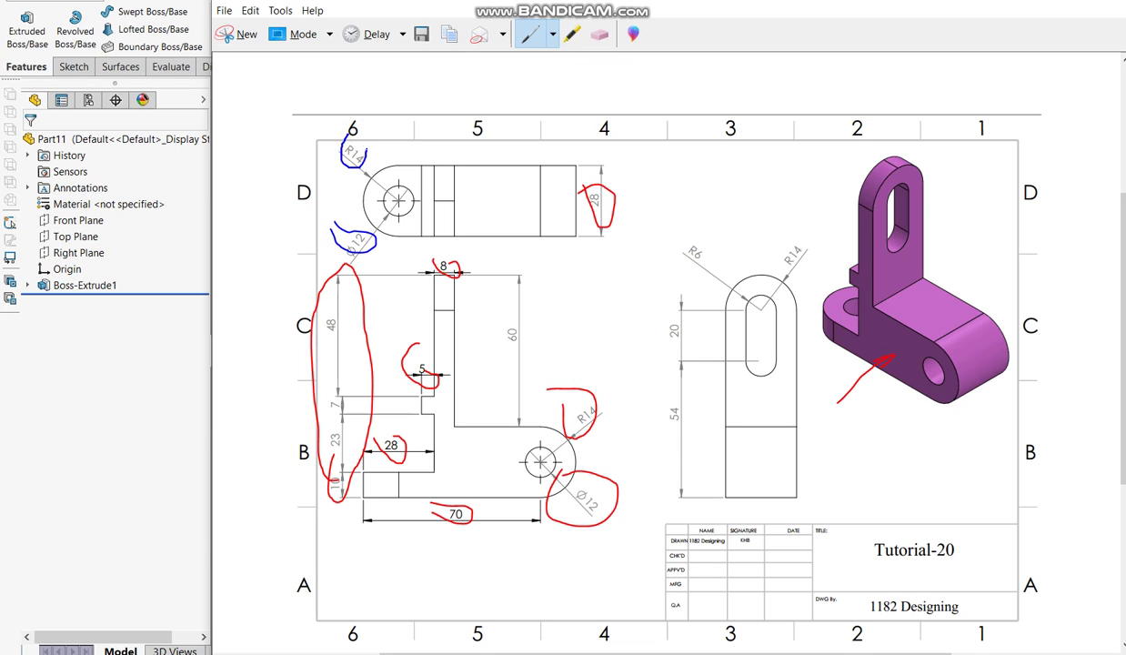
left_click_drag(693, 211, 703, 276)
left_click_drag(774, 236, 801, 265)
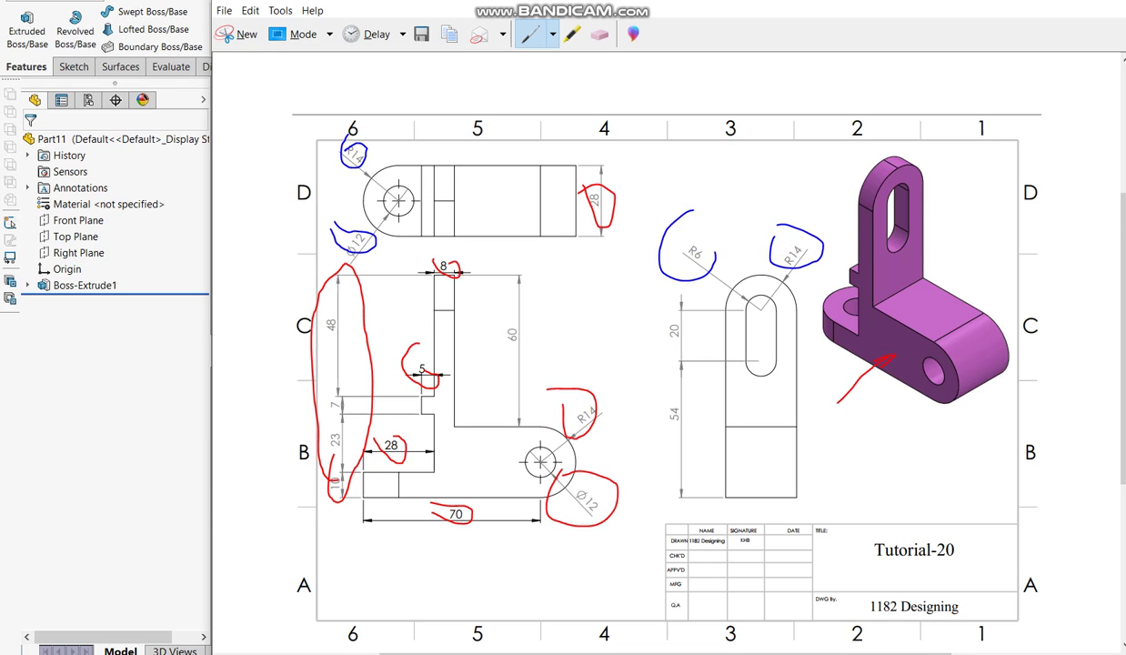
Start a Fillet in SOLIDWORKS on one top edge of the bracket's upright
key("alt+Tab")
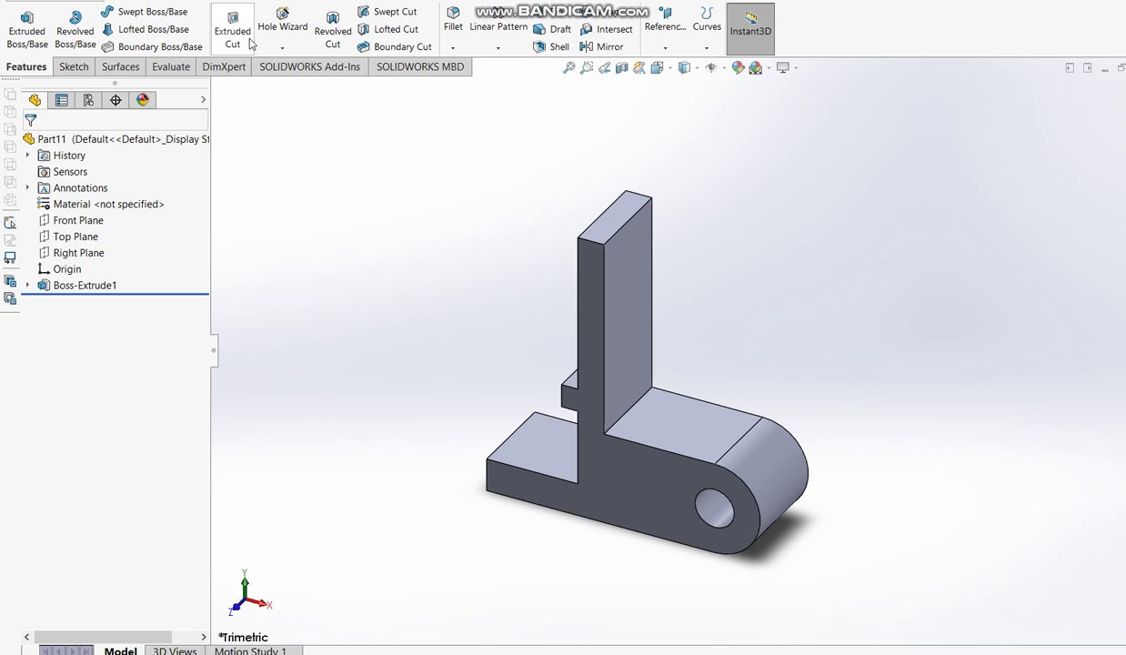
left_click(452, 47)
left_click(466, 69)
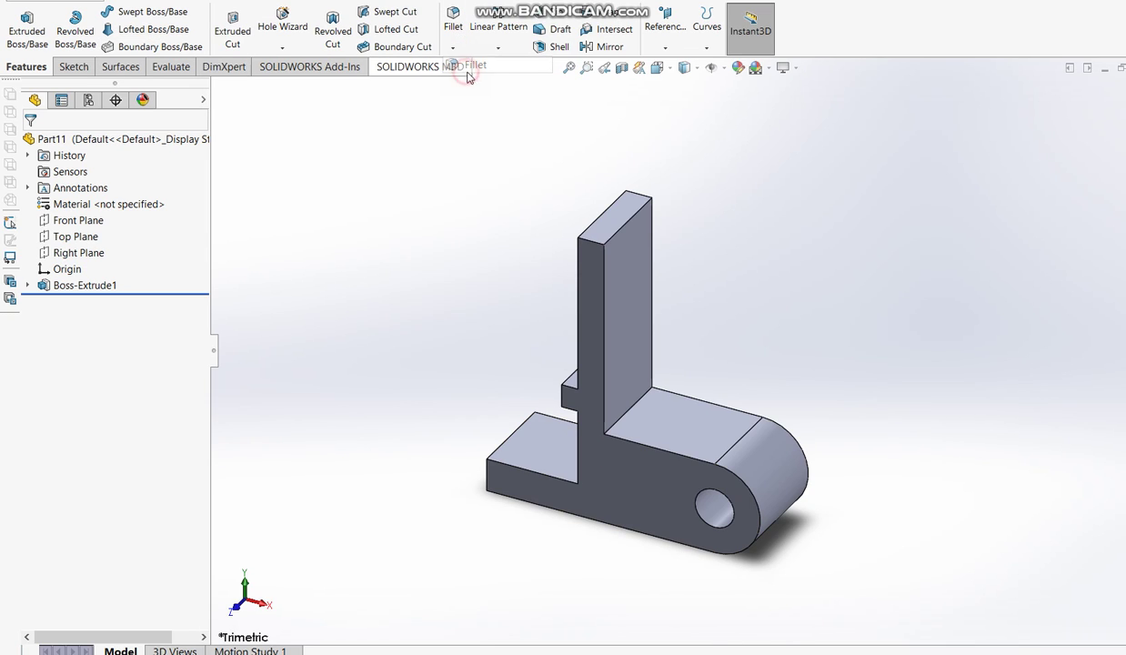
left_click(584, 236)
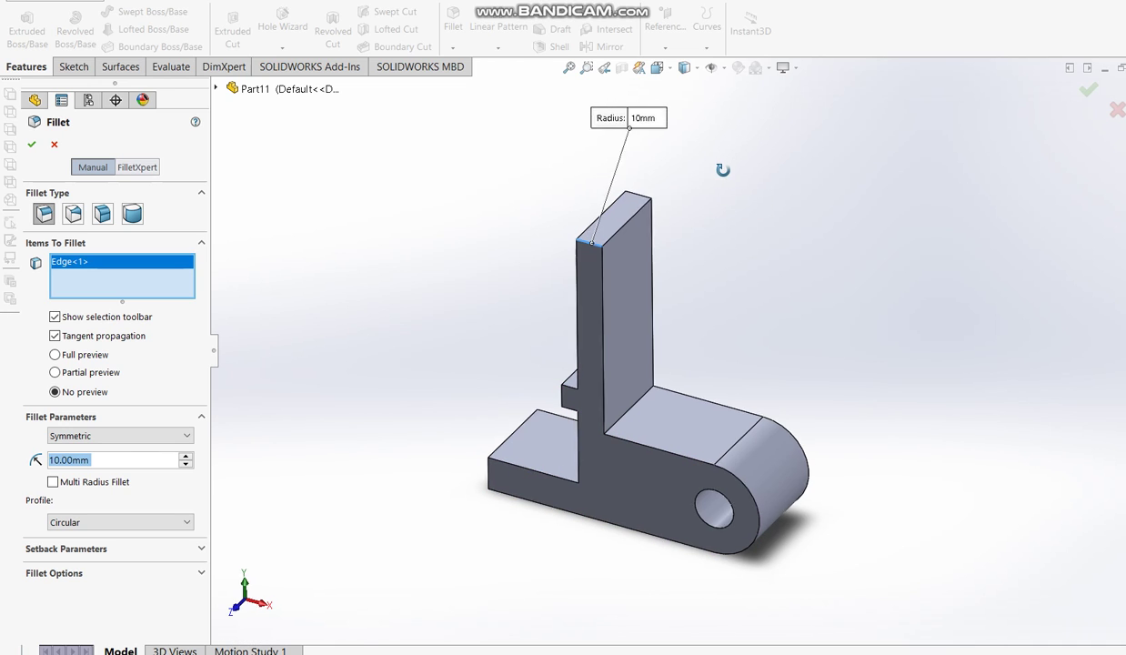
Add the upright's second top edge and both flange end edges, filleting all four at 14 mm
middle_click_drag(728, 165, 667, 265)
left_click(595, 235)
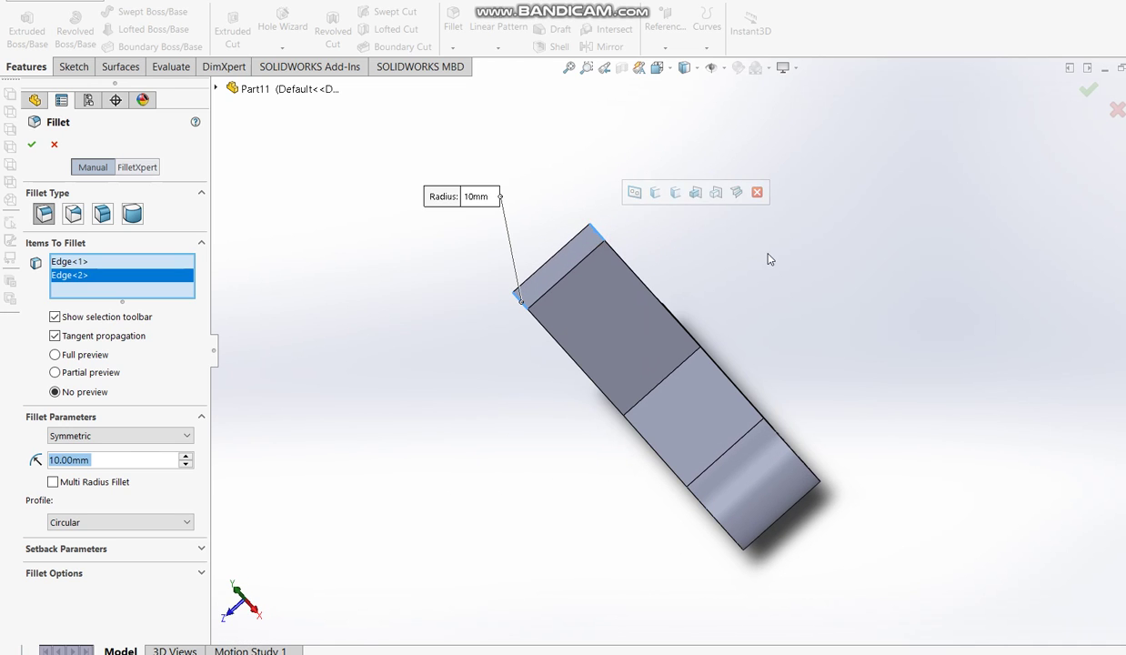
middle_click_drag(655, 218, 849, 244)
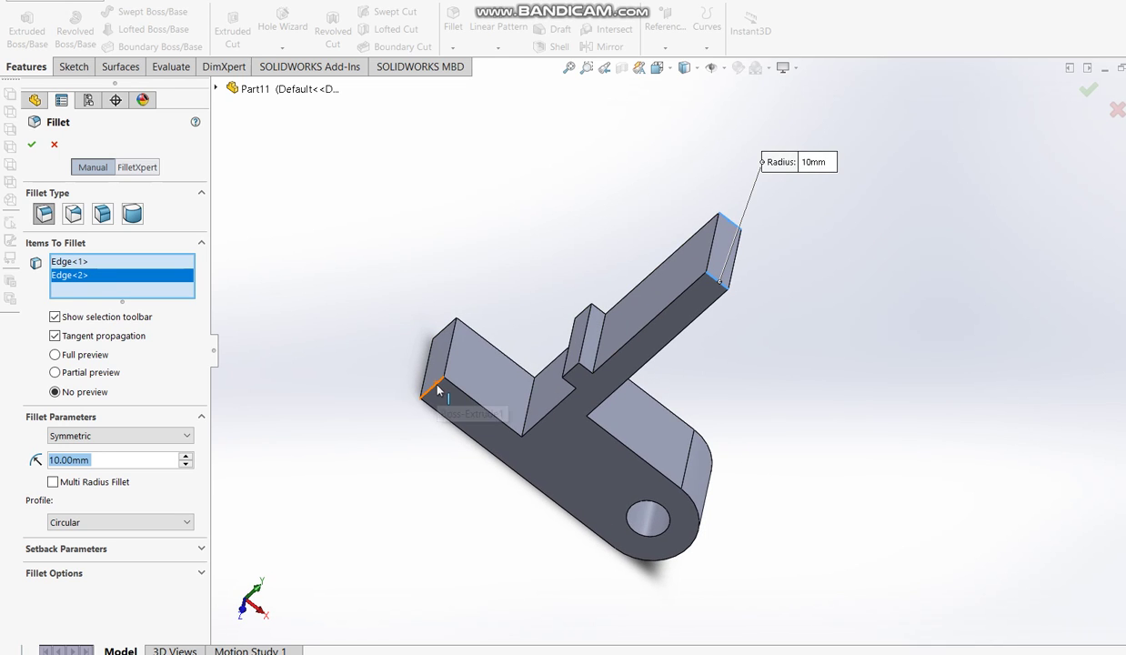
left_click(430, 387)
middle_click_drag(380, 364, 419, 417)
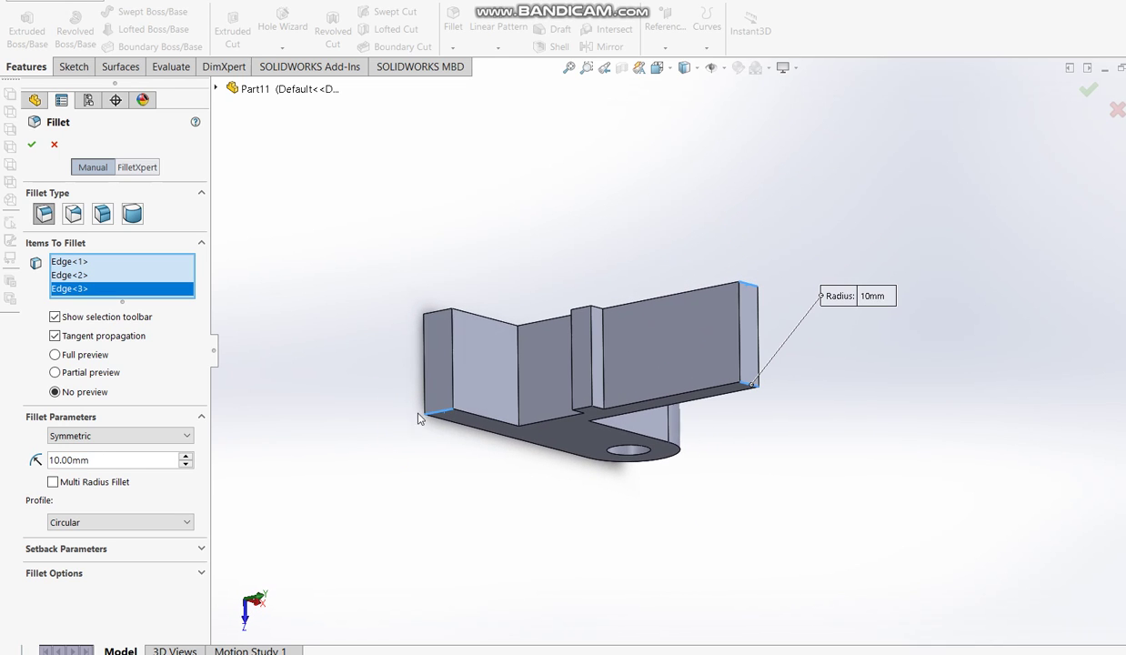
left_click(441, 314)
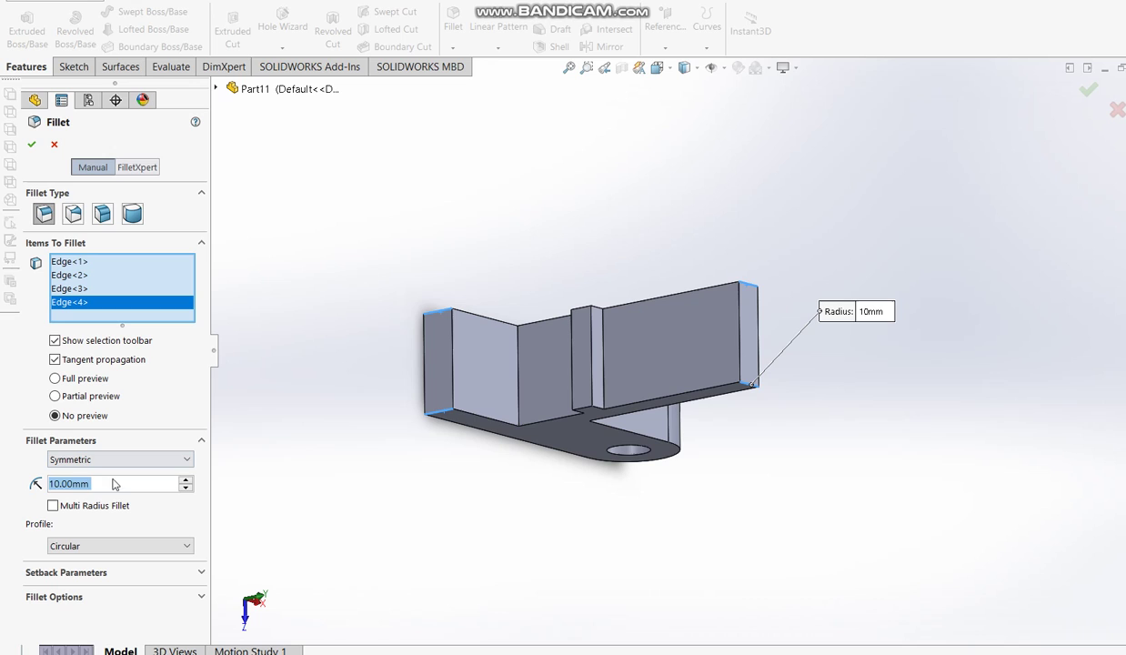
type("14")
key("Return")
middle_click_drag(536, 397, 491, 313)
left_click(490, 295)
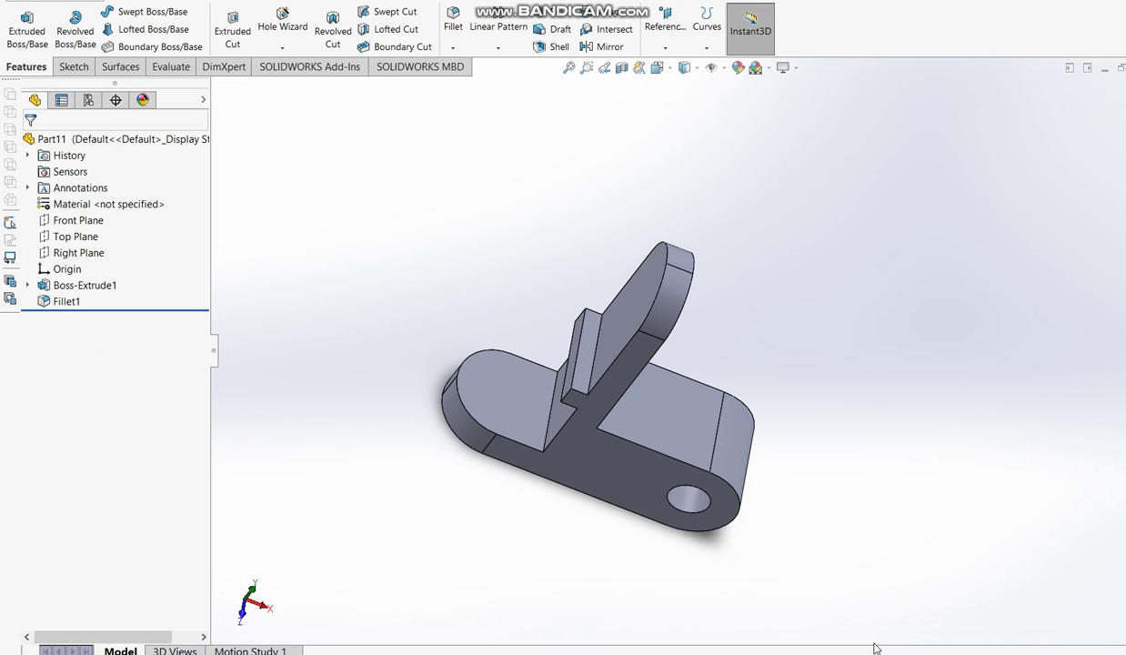
Sketch a hole circle in the rounded end of the flange's top face for an Extruded Cut
key("alt+Tab")
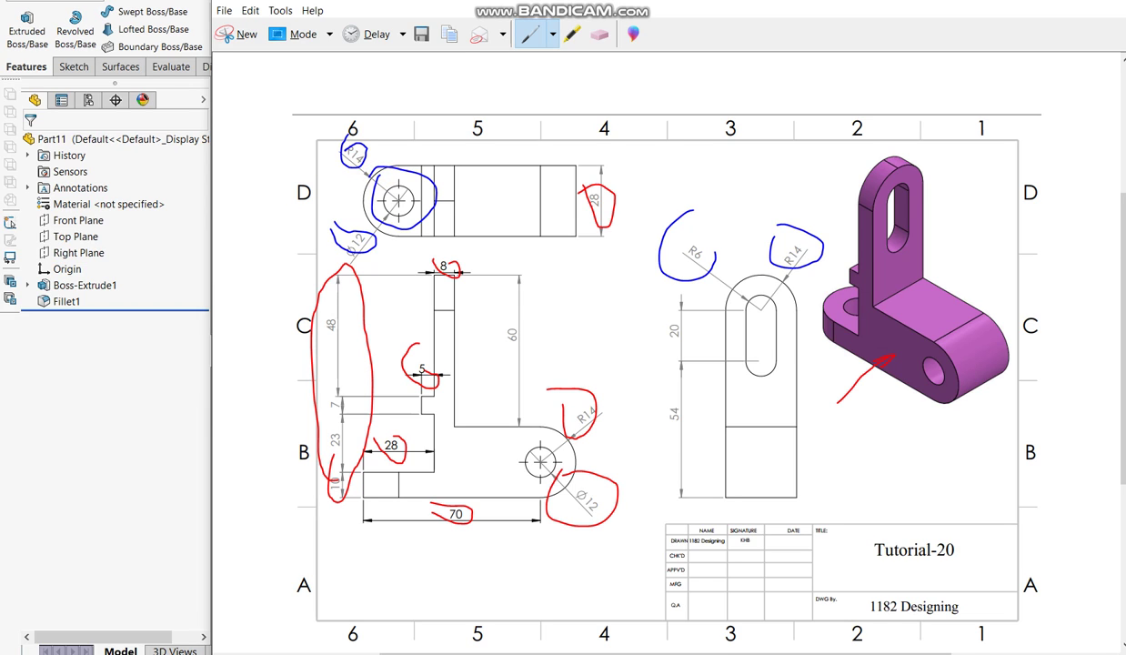
key("alt+Tab")
left_click(232, 27)
left_click(496, 398)
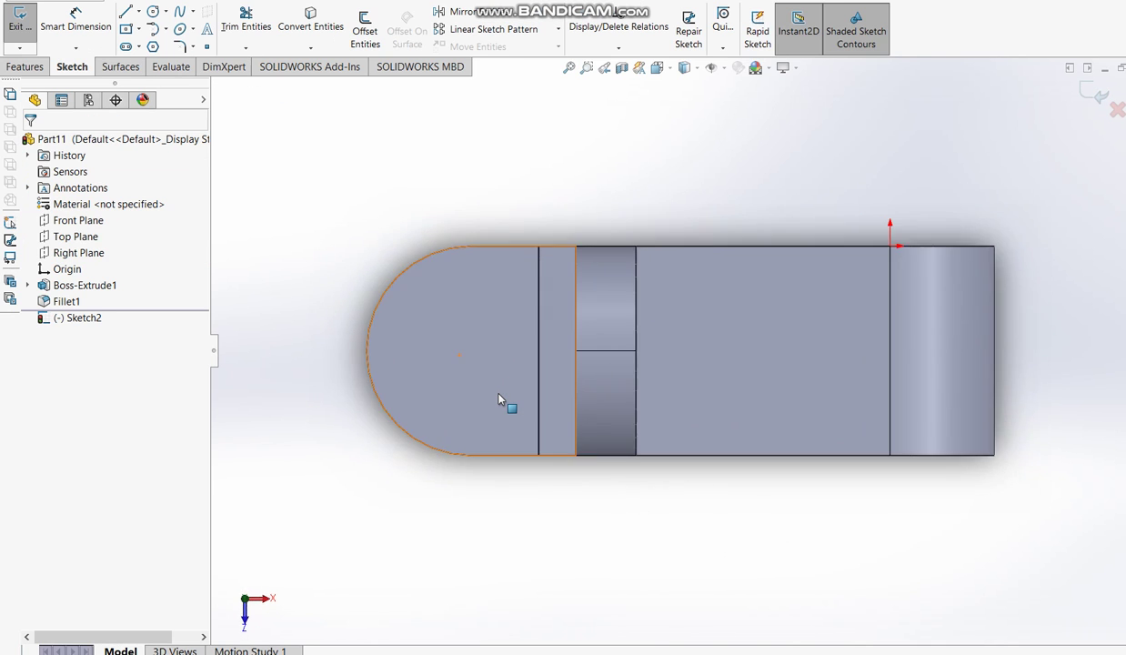
left_click(153, 11)
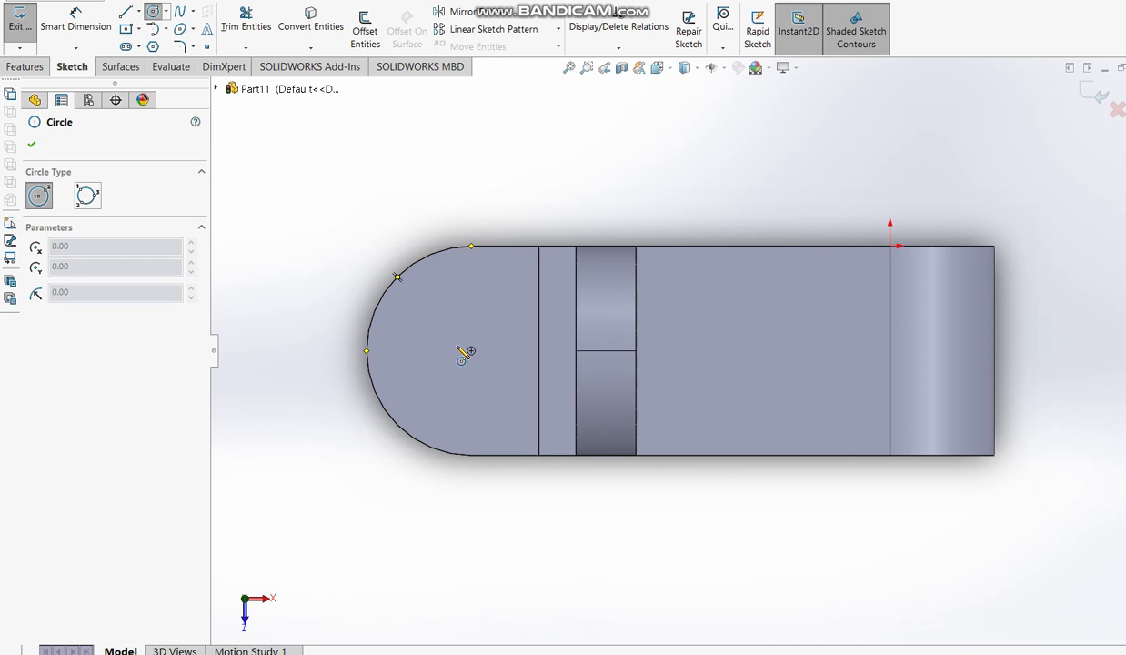
left_click(471, 351)
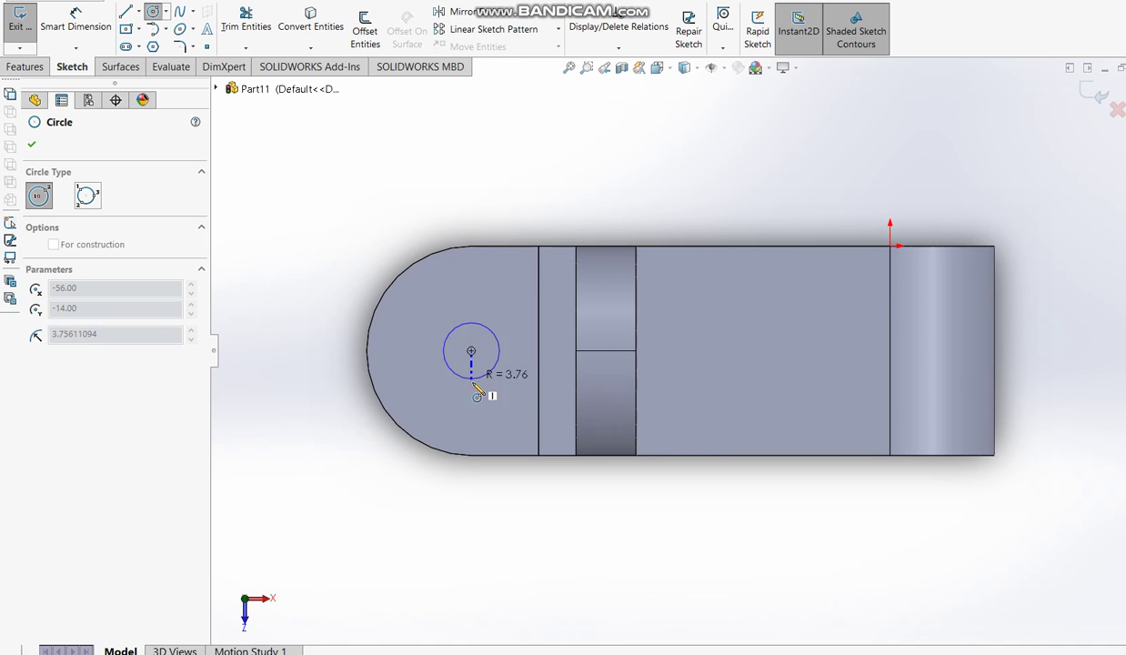
left_click(474, 385)
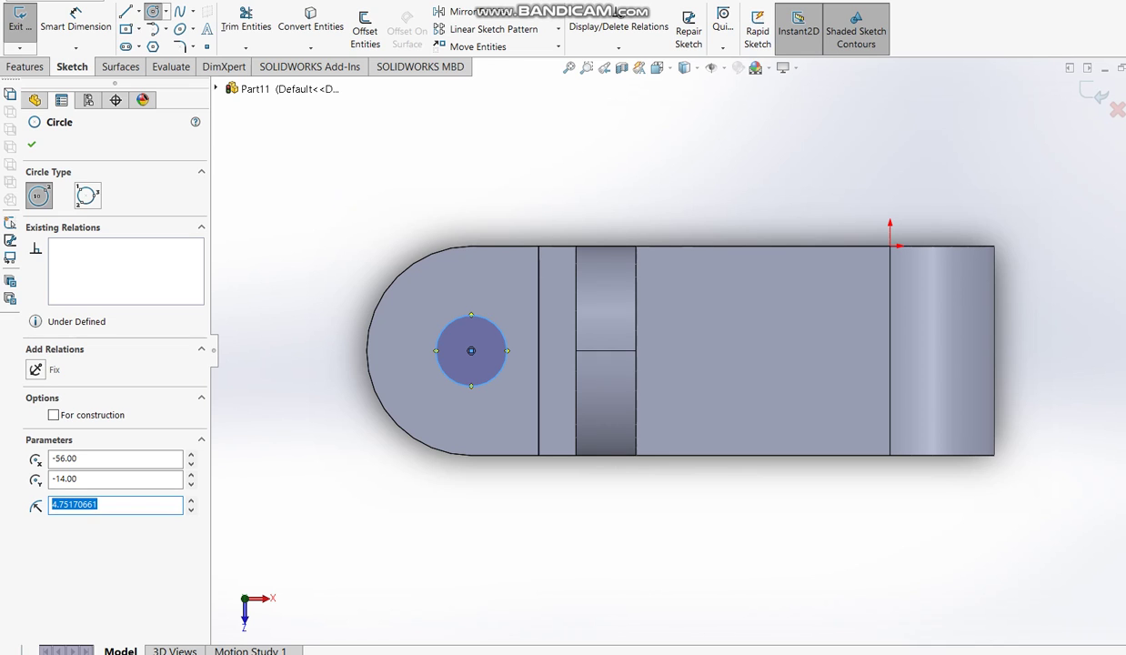
Dimension the hole circle to a 12 mm diameter
key("alt+Tab")
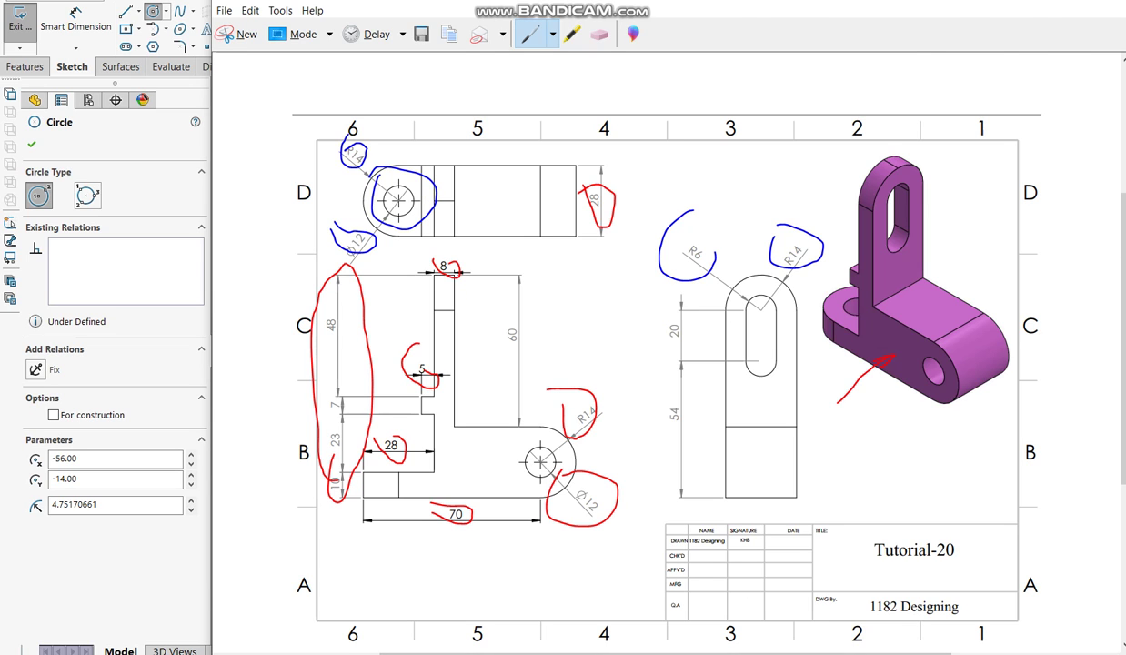
key("alt+Tab")
left_click(75, 20)
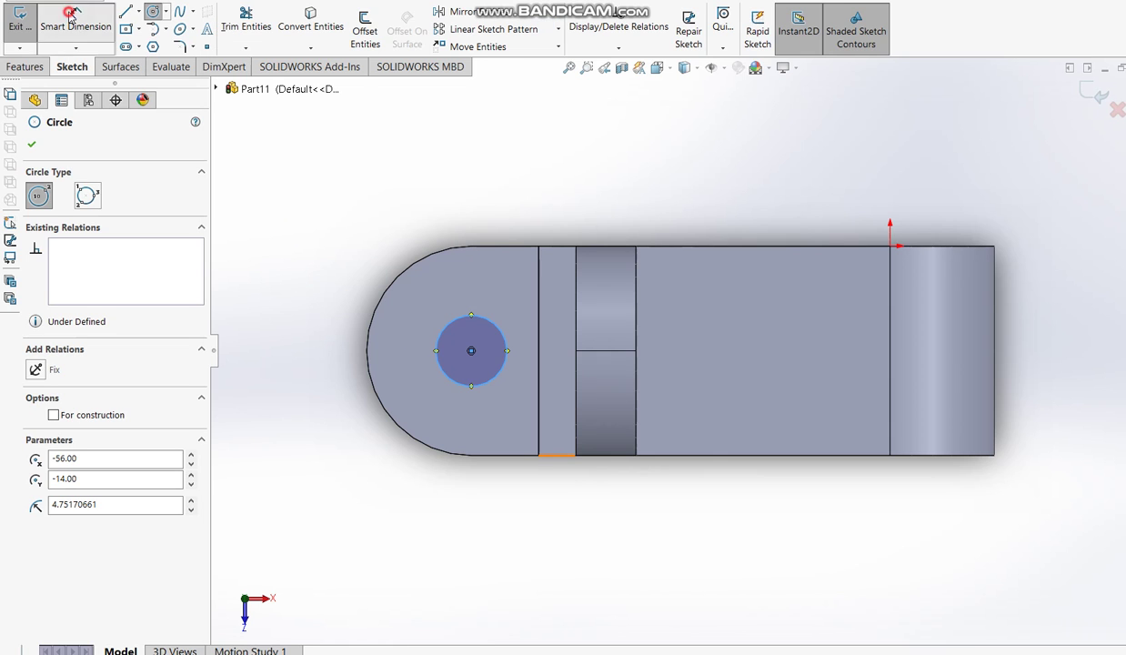
left_click(450, 383)
left_click(355, 464)
type("12")
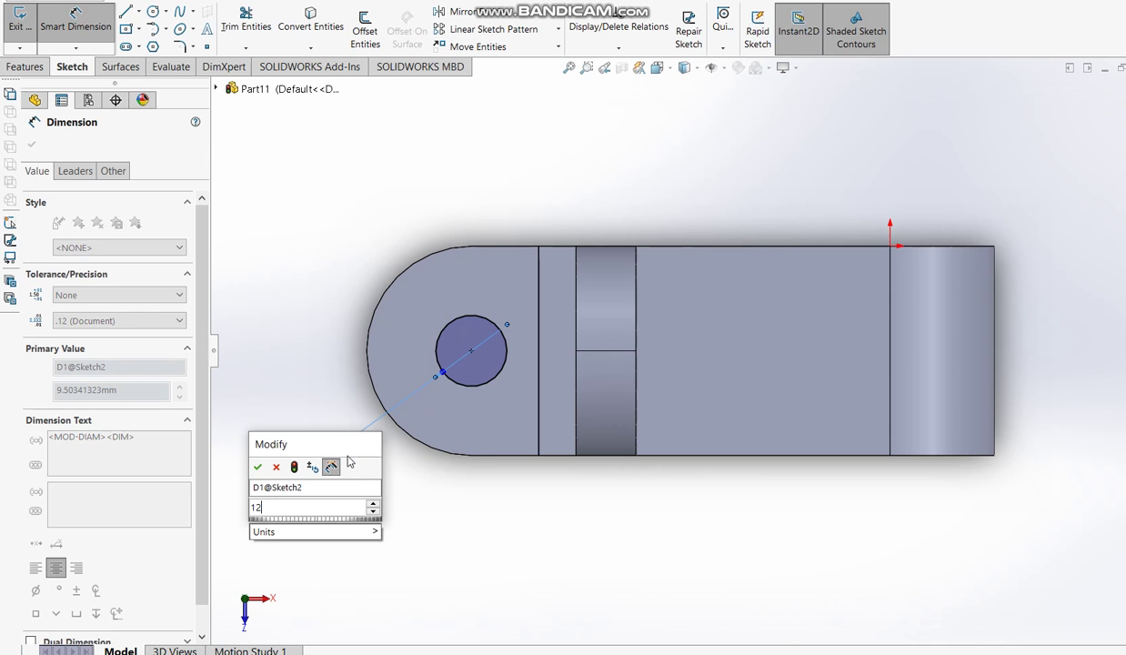
key("Return")
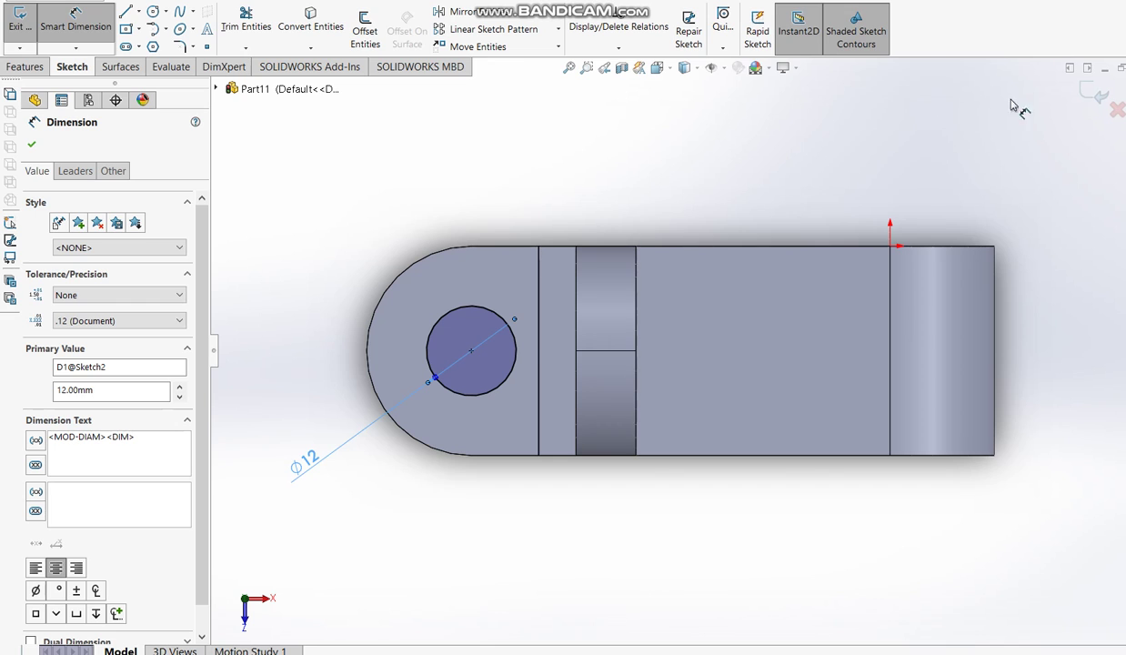
key("Escape")
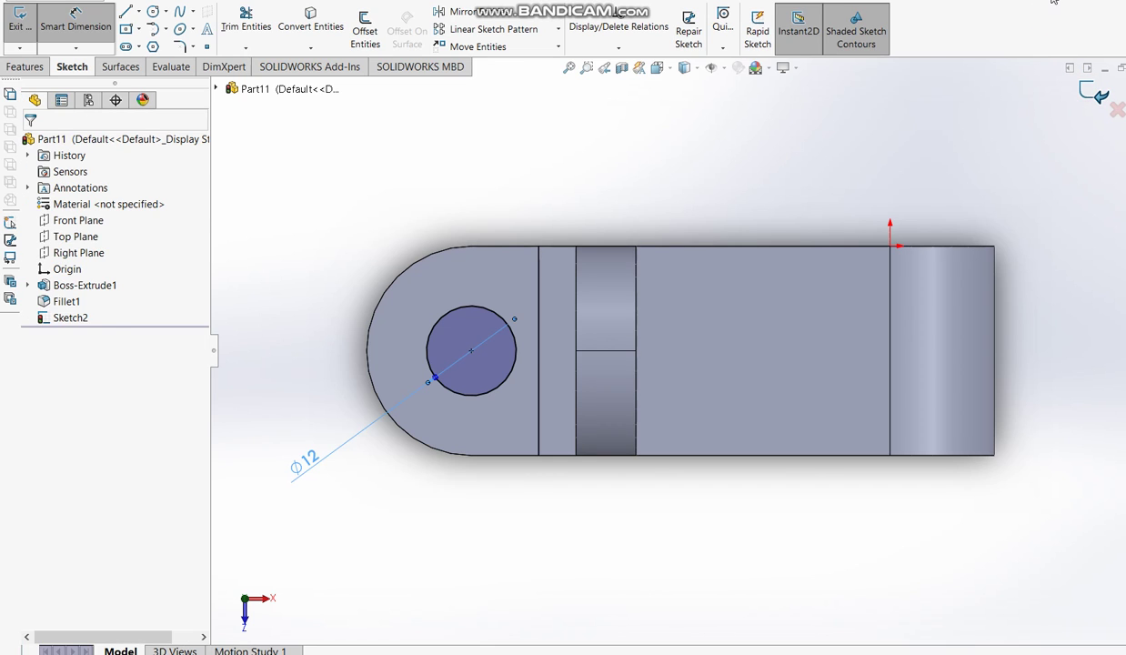
Cut the Ø12 circle through the flange, then bring the reference drawing back up
key("ctrl+e")
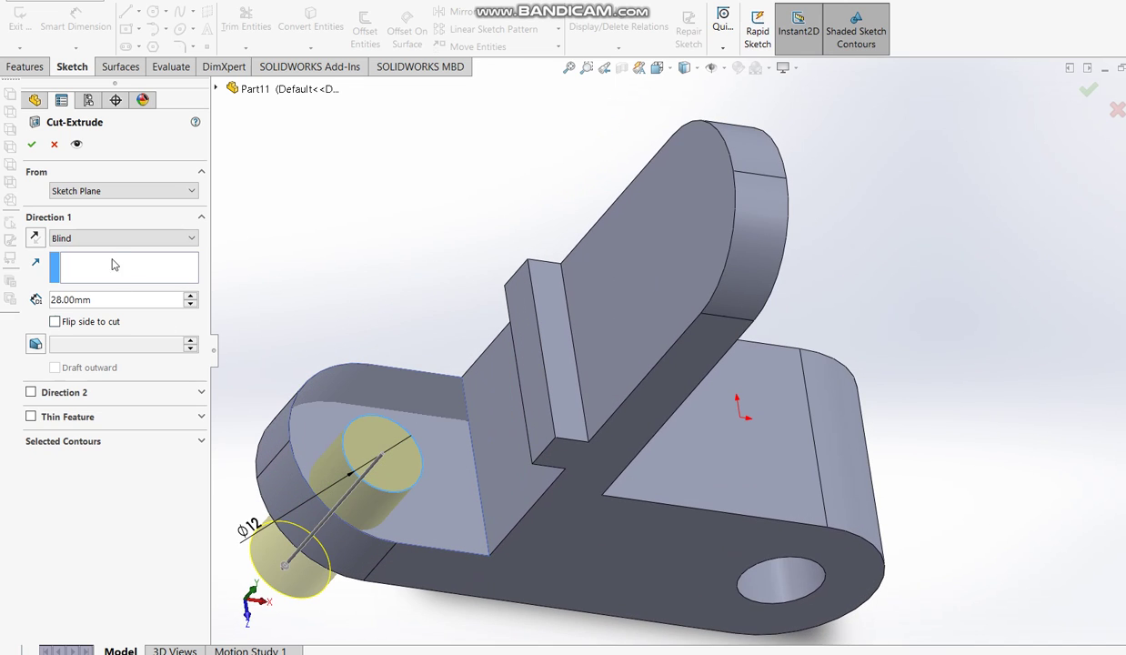
left_click(32, 145)
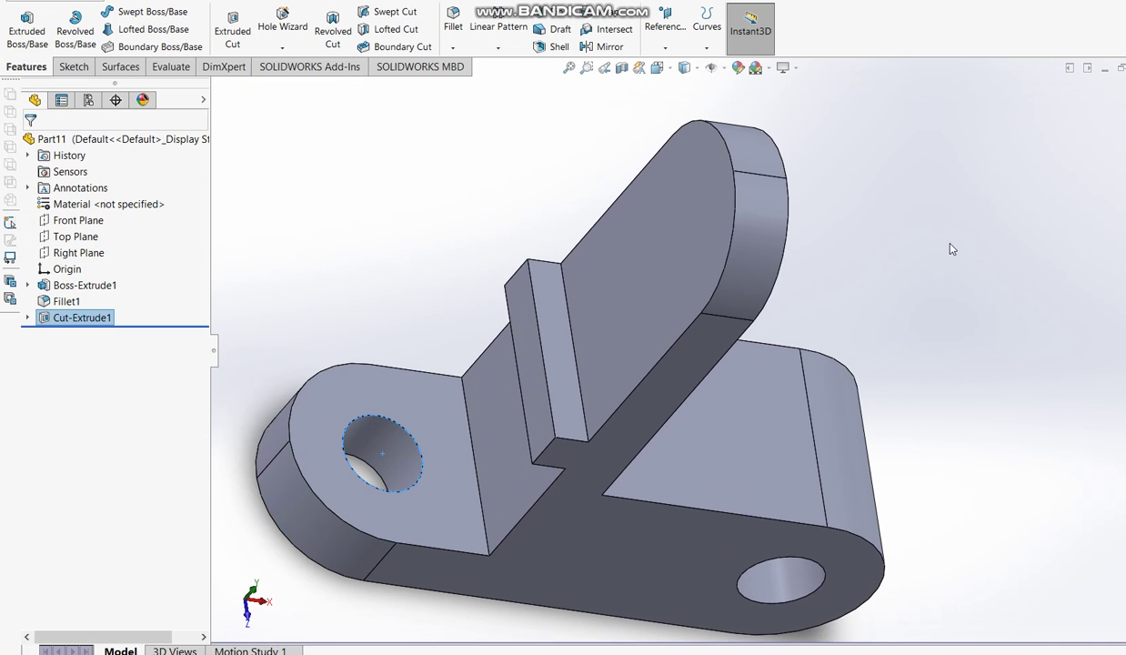
middle_click_drag(955, 246, 877, 241)
left_click(876, 244)
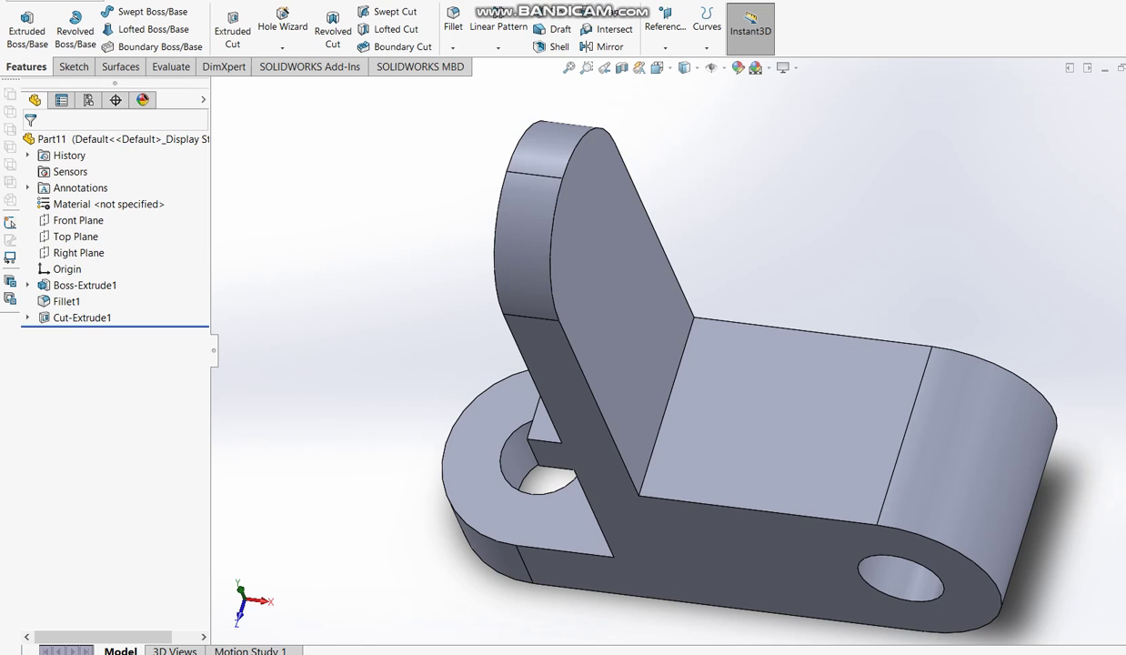
key("alt+Tab")
left_click(552, 34)
Mark the slot dimensions in black pen, then start an extruded cut sketch on the upright face
left_click(550, 91)
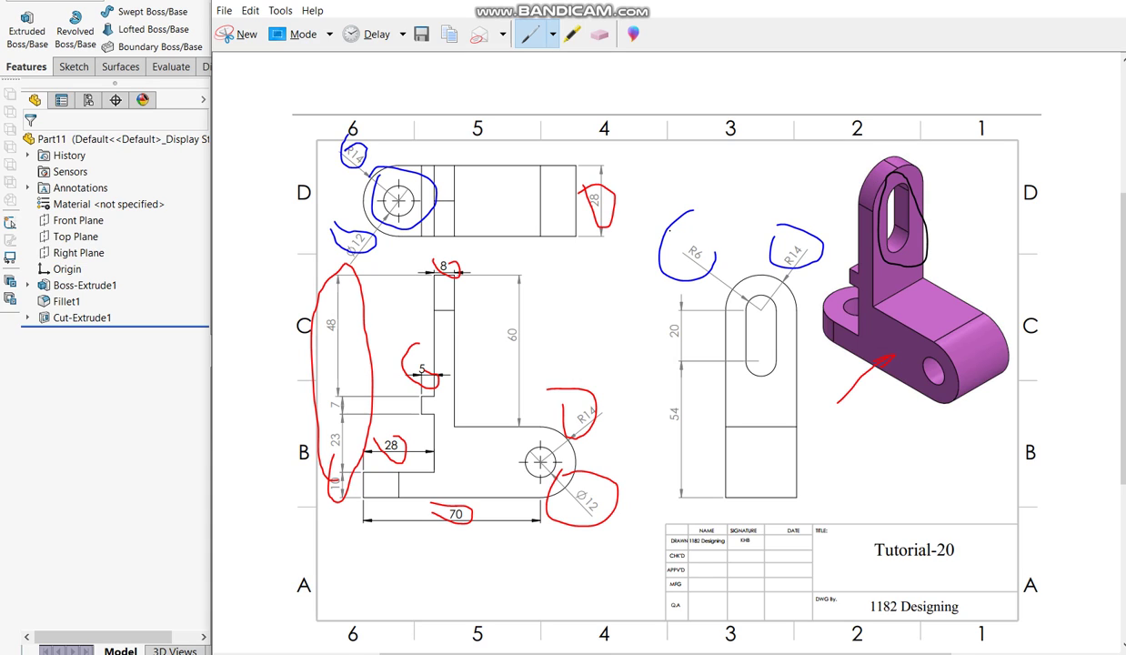
left_click_drag(676, 304, 670, 429)
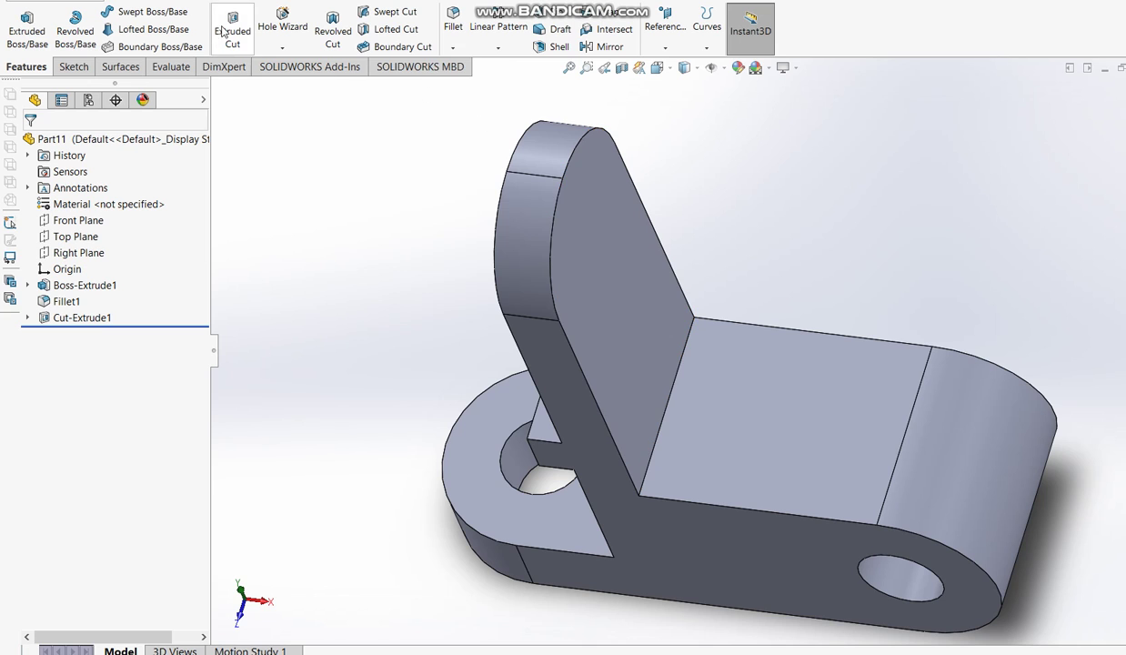
left_click(223, 31)
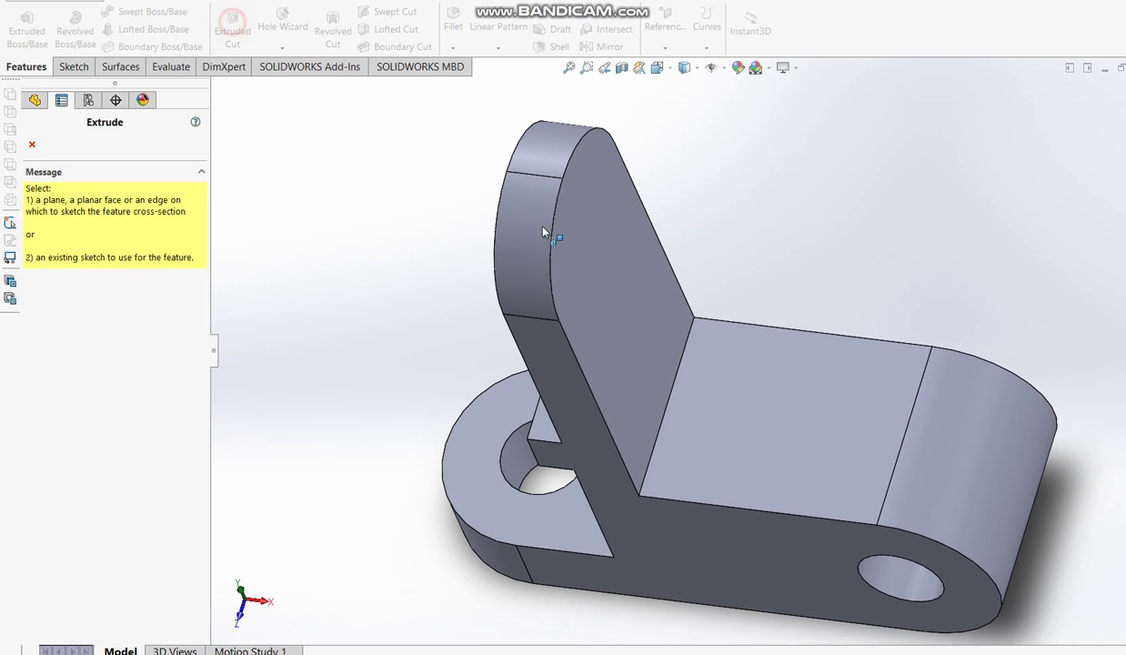
left_click(619, 316)
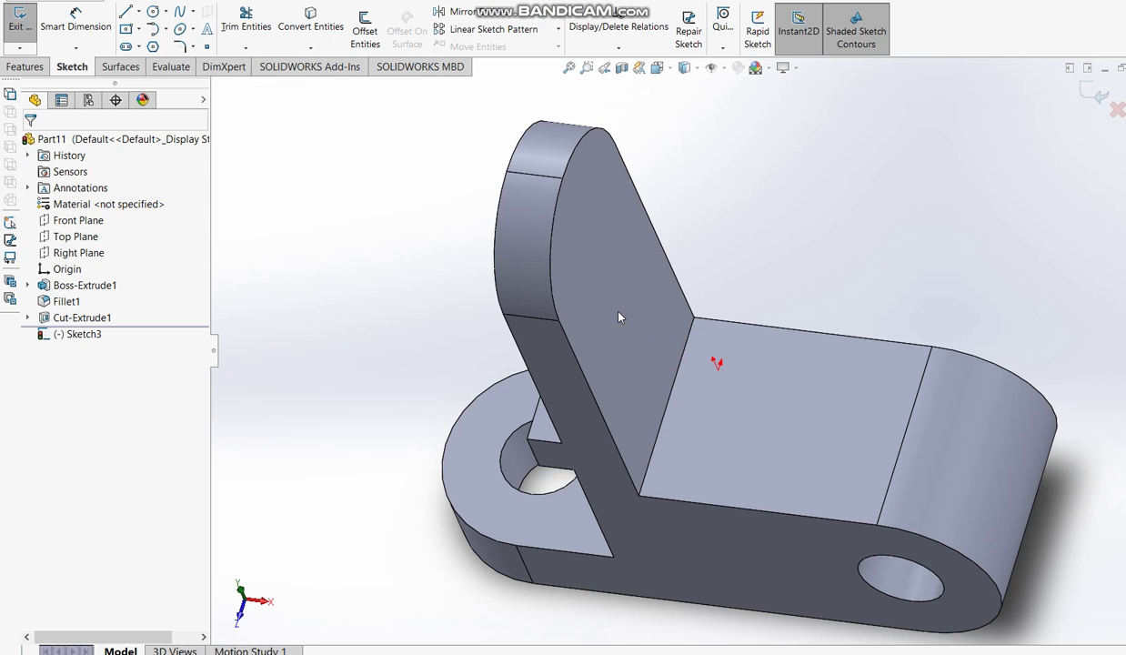
Draw a vertical straight slot on the upright face
left_click(126, 45)
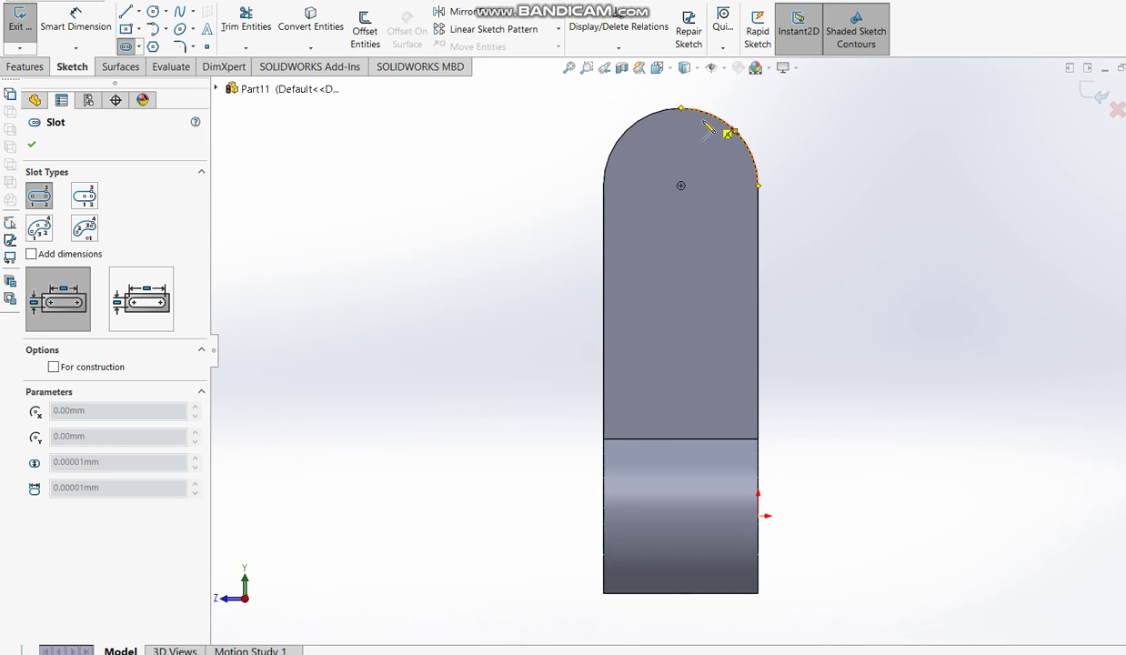
left_click(681, 186)
left_click(680, 276)
left_click(702, 289)
left_click(705, 291)
Dimension the slot with an R6 end radius and 20 mm between centres, then exit the sketch
left_click(76, 18)
left_click(698, 169)
left_click(780, 136)
type("6")
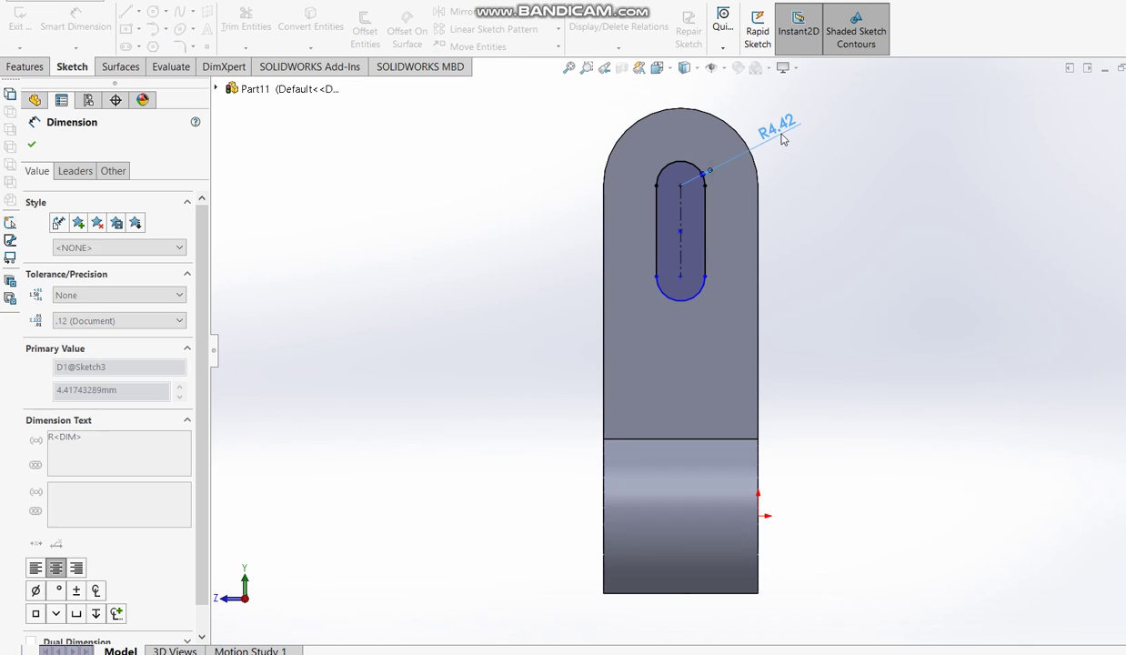
key("Return")
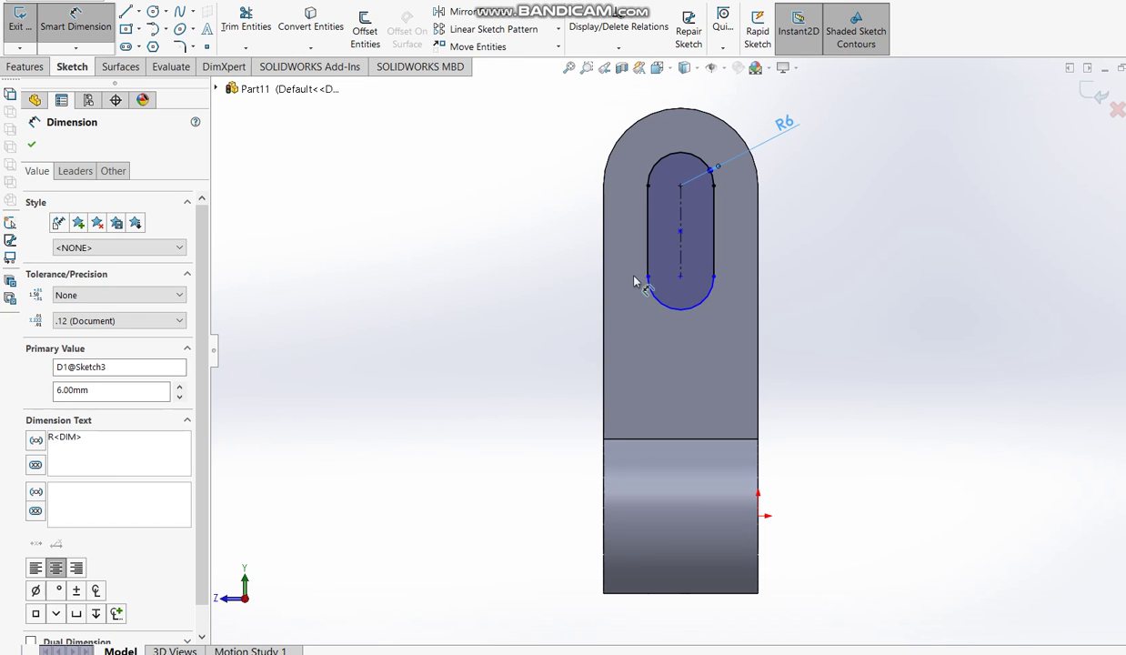
left_click(592, 251)
left_click(515, 249)
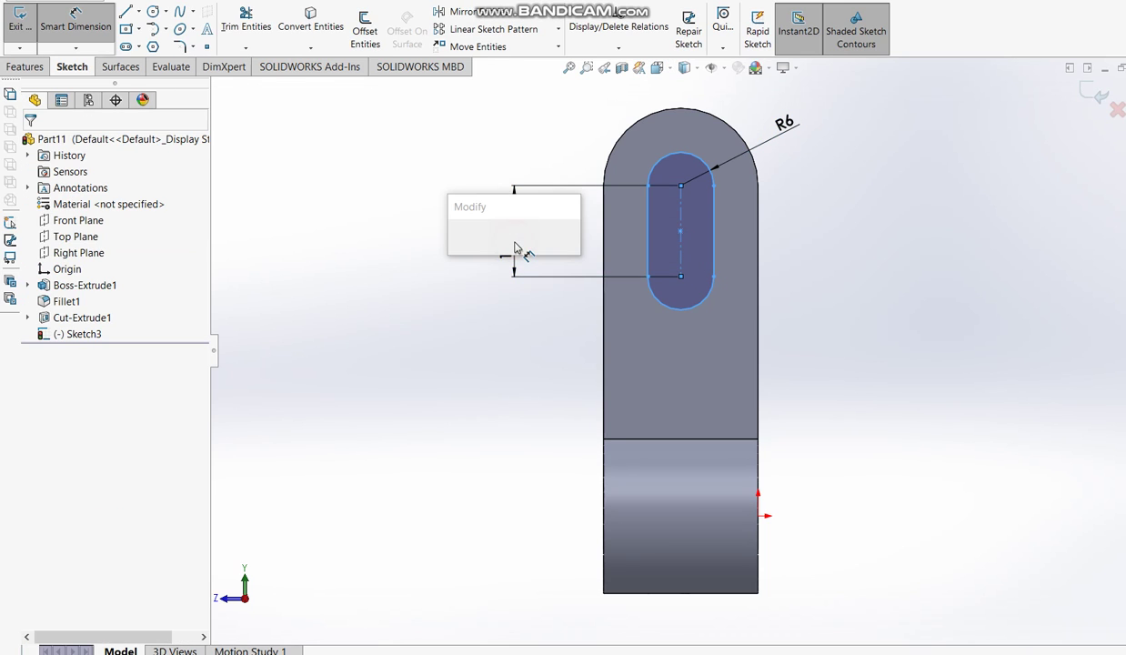
type("20")
key("Return")
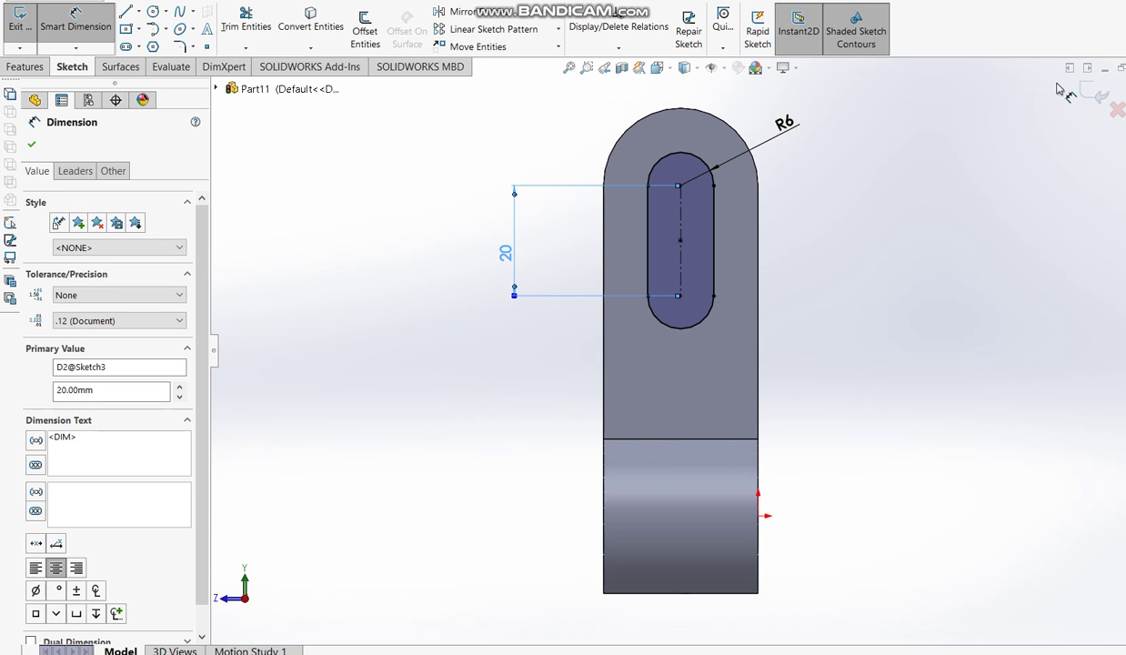
left_click(1094, 93)
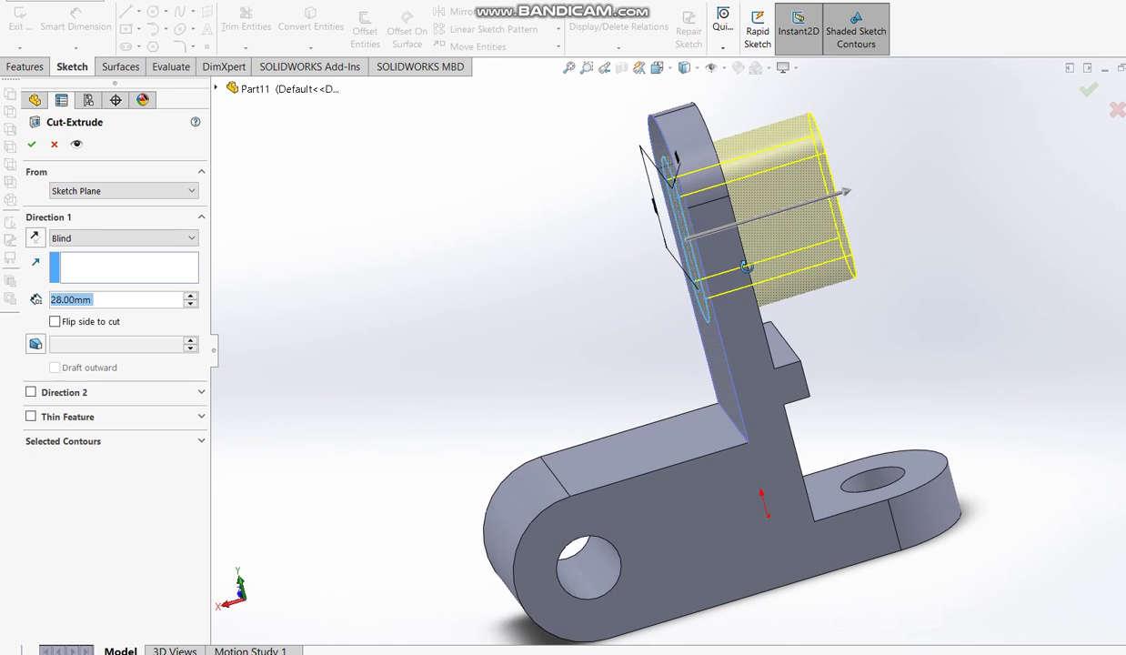
Cut the slot Up To Surface, ending at the upright's far face
left_click(137, 237)
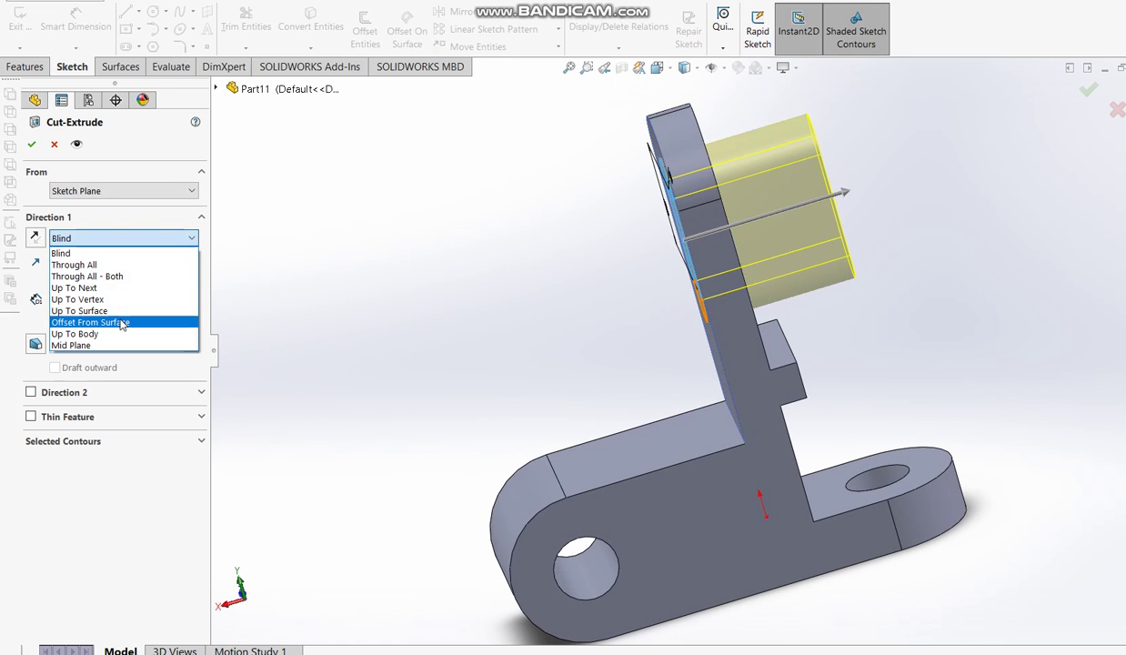
left_click(120, 311)
middle_click_drag(417, 312, 603, 290)
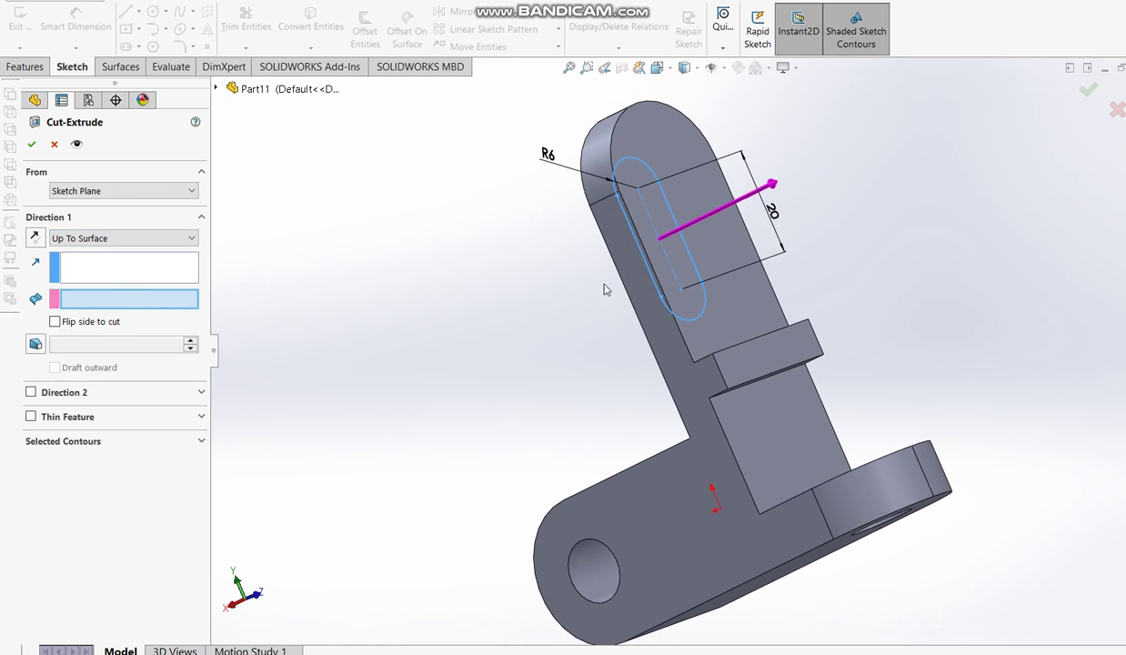
left_click(719, 311)
left_click(1088, 89)
Orbit to view the slotted upright face-on and open the part's appearance settings
mouse_move(868, 186)
middle_mouse_down()
mouse_move(964, 200)
mouse_move(1030, 174)
middle_mouse_up()
mouse_move(854, 273)
middle_mouse_down()
mouse_move(947, 226)
mouse_move(1026, 257)
mouse_move(921, 274)
middle_mouse_up()
left_click(880, 214)
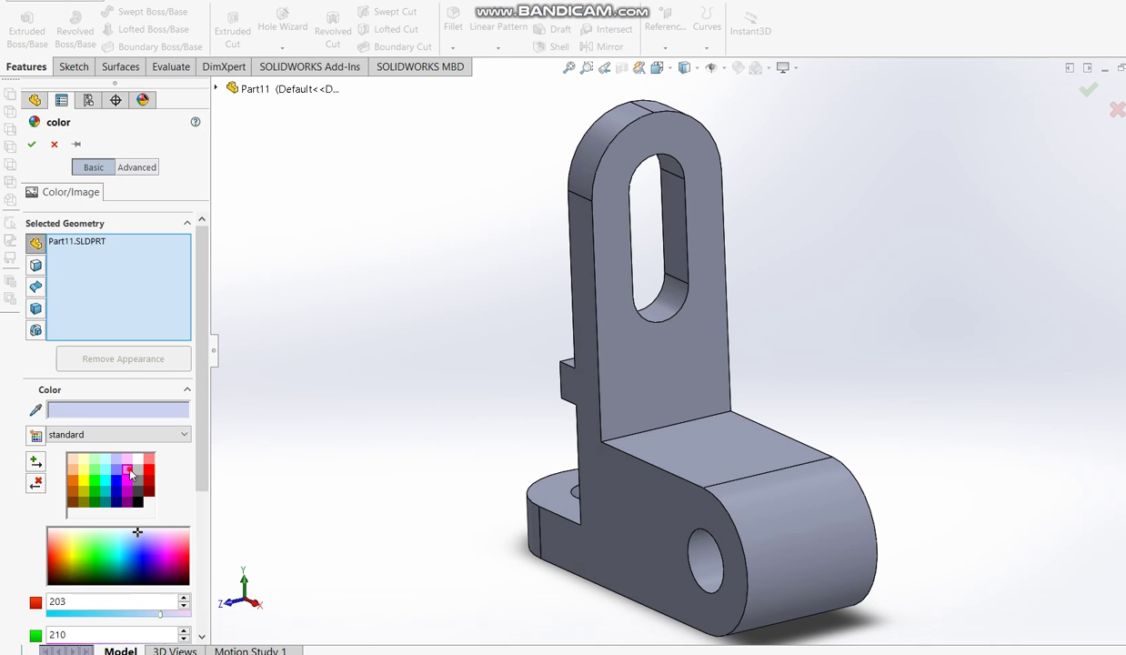
Apply the magenta swatch to the whole bracket and confirm
left_click(128, 470)
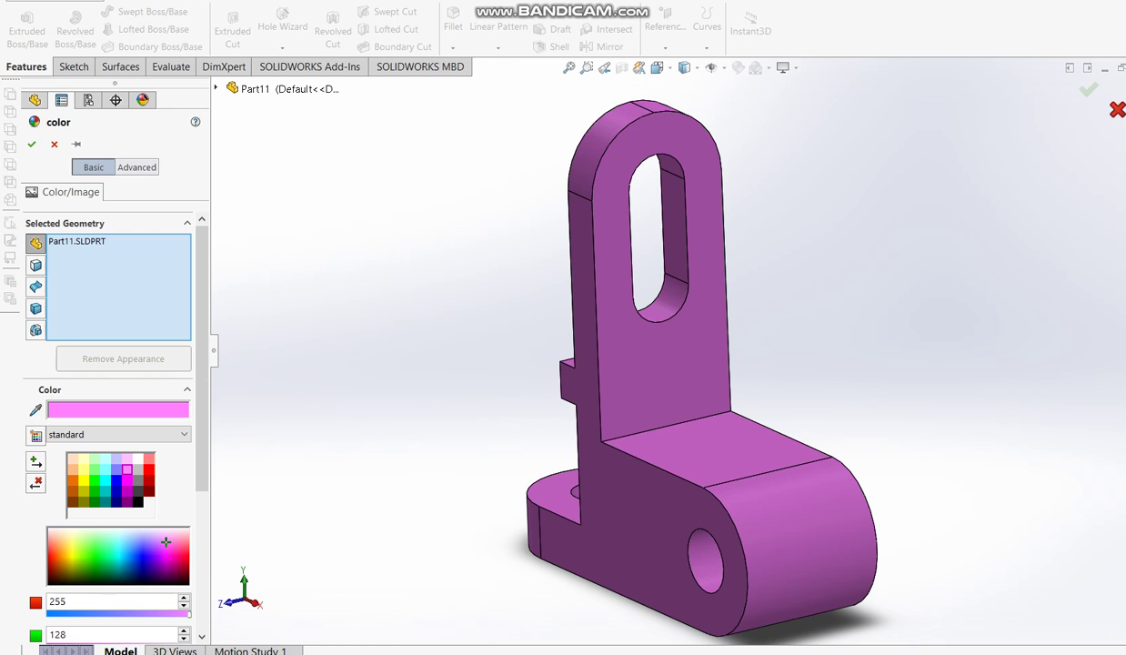
left_click(1088, 89)
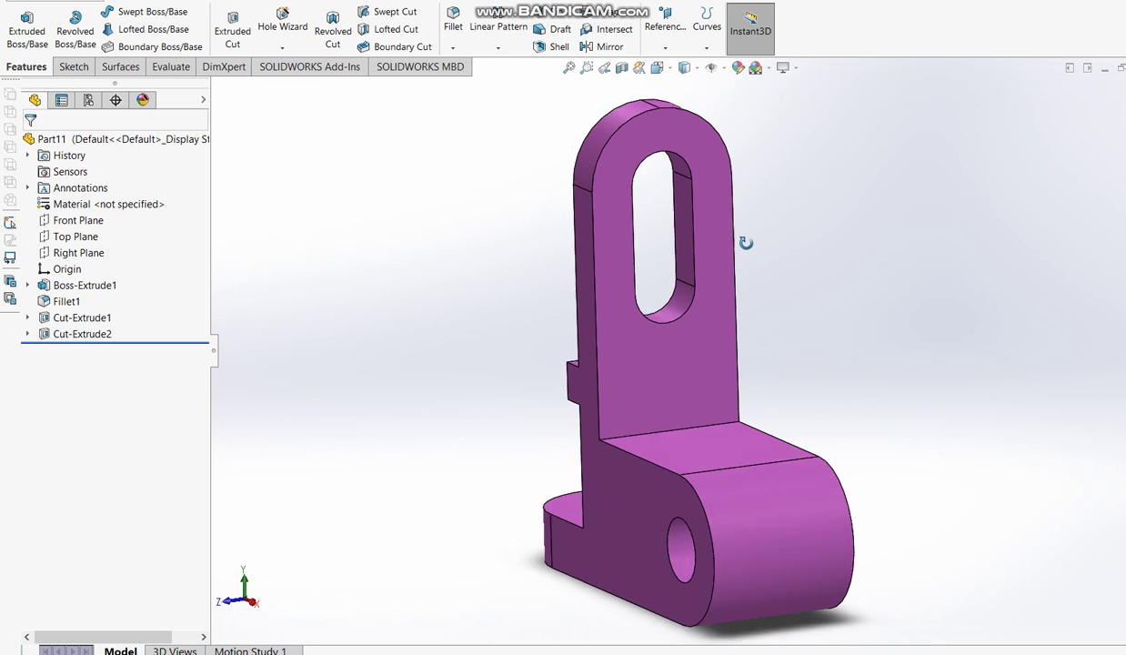